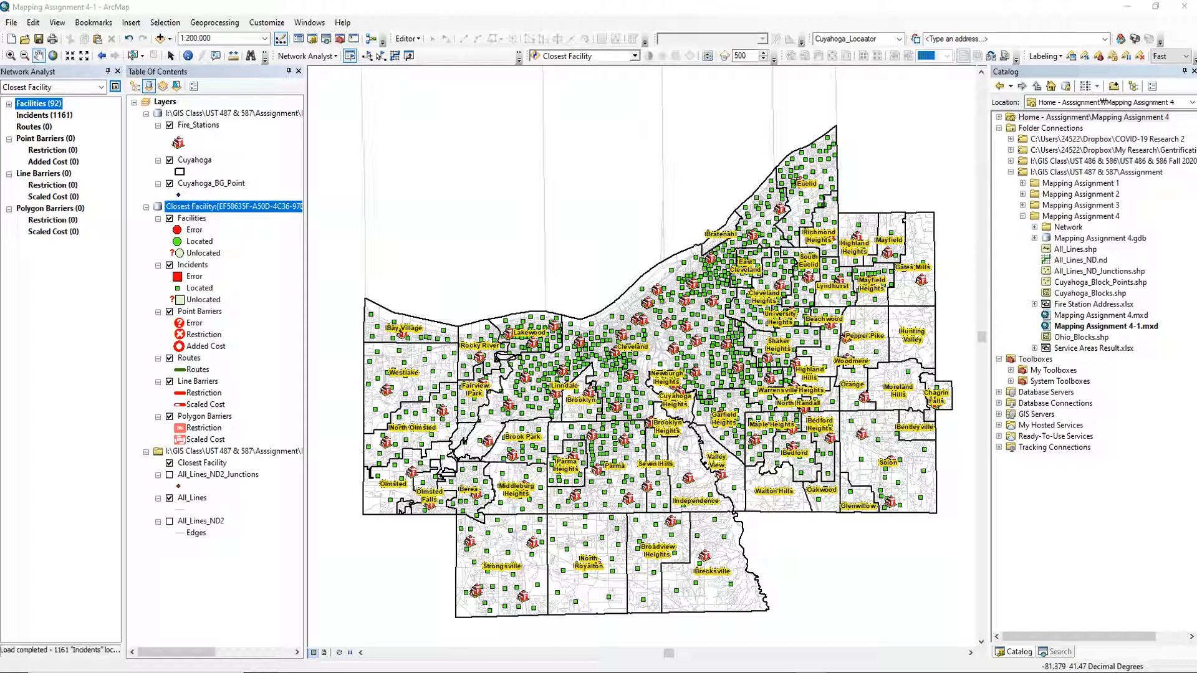
pyautogui.click(324, 58)
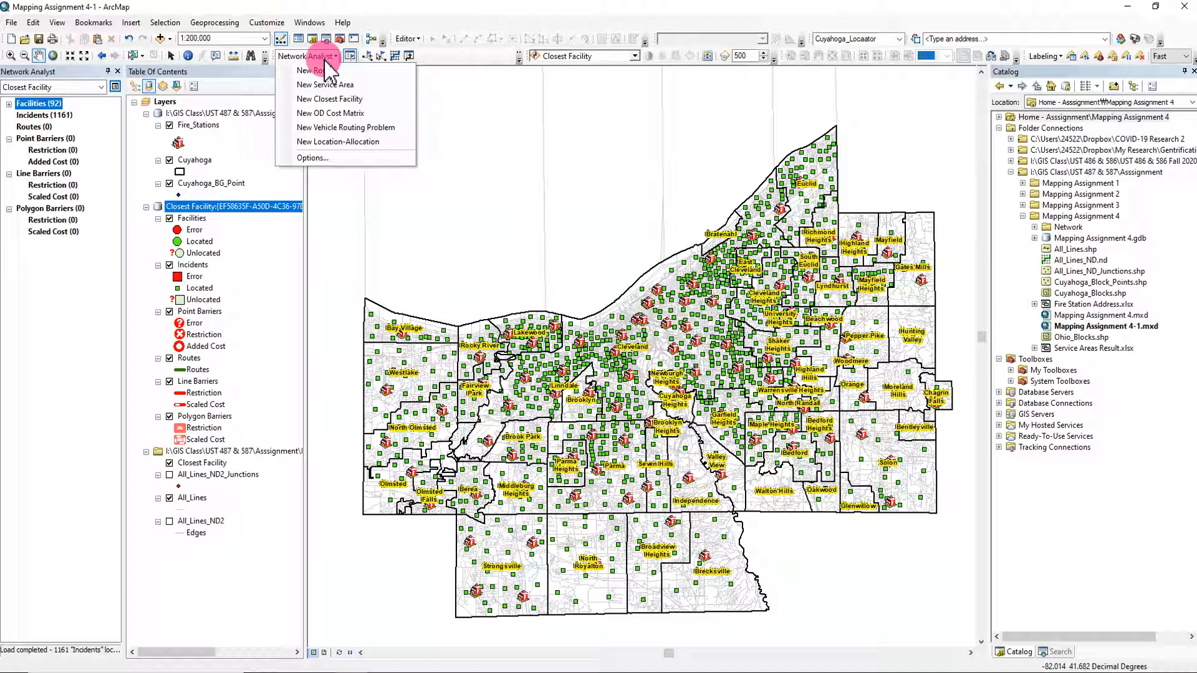
pyautogui.click(324, 59)
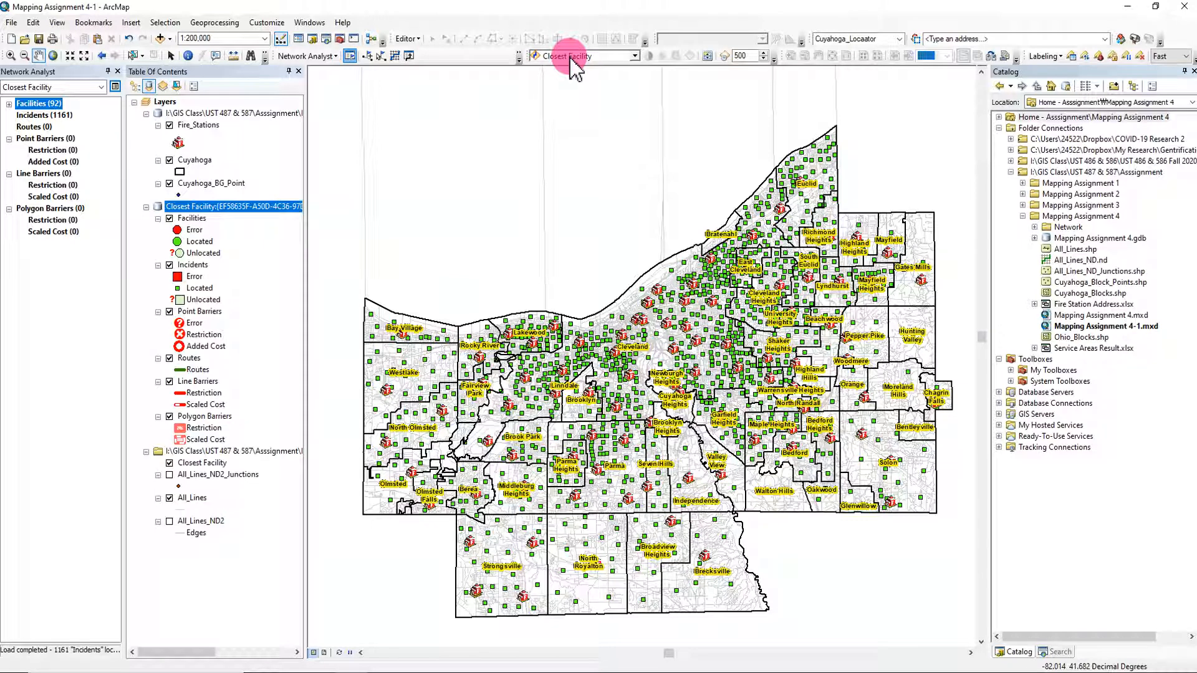
pyautogui.click(317, 56)
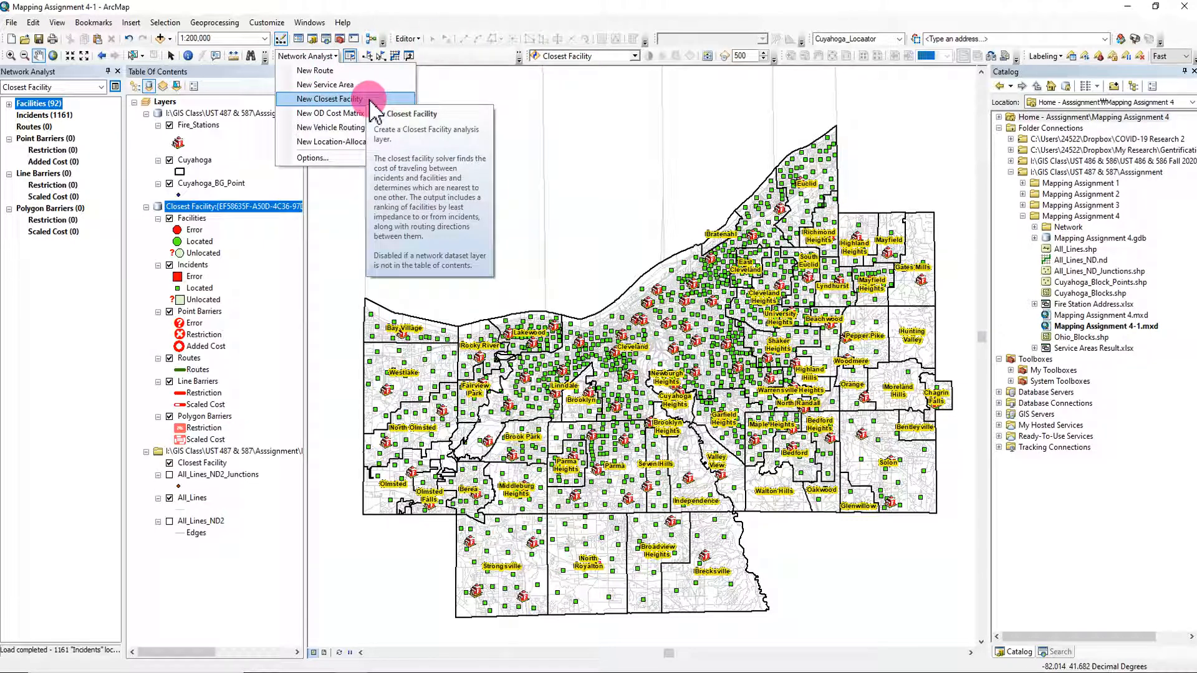
pyautogui.click(493, 11)
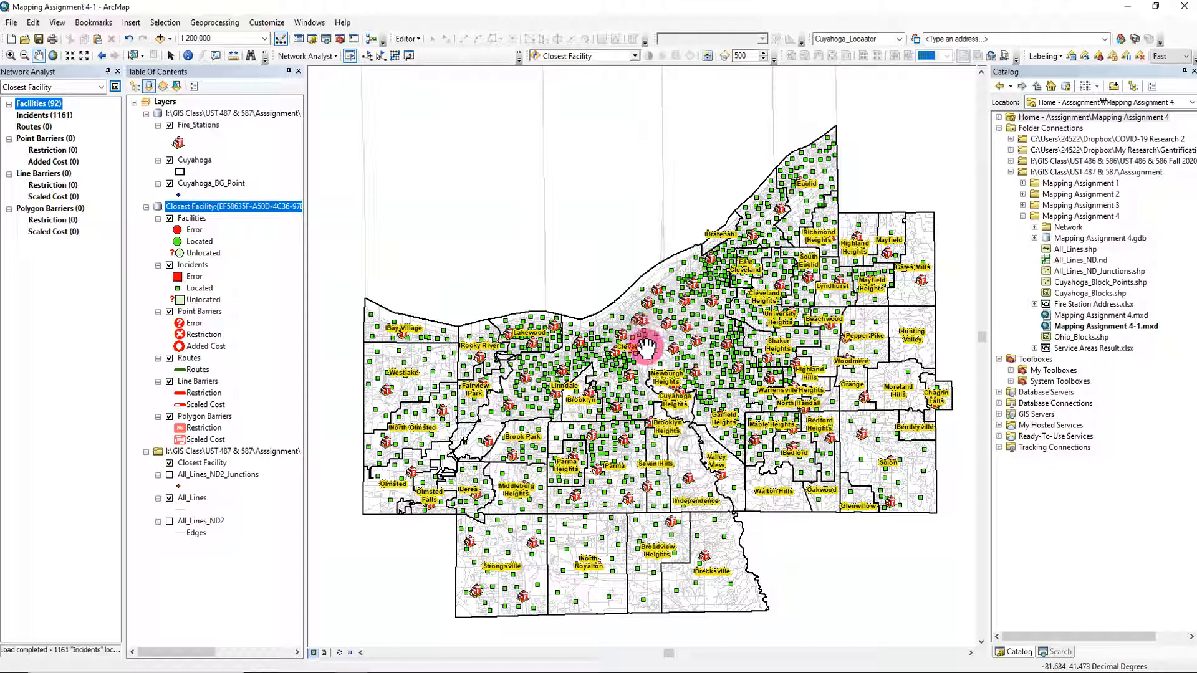
# Check the load-locations settings for the facilities with Fire_Stations as the source, without loading anything.
pyautogui.rightClick(52, 105)
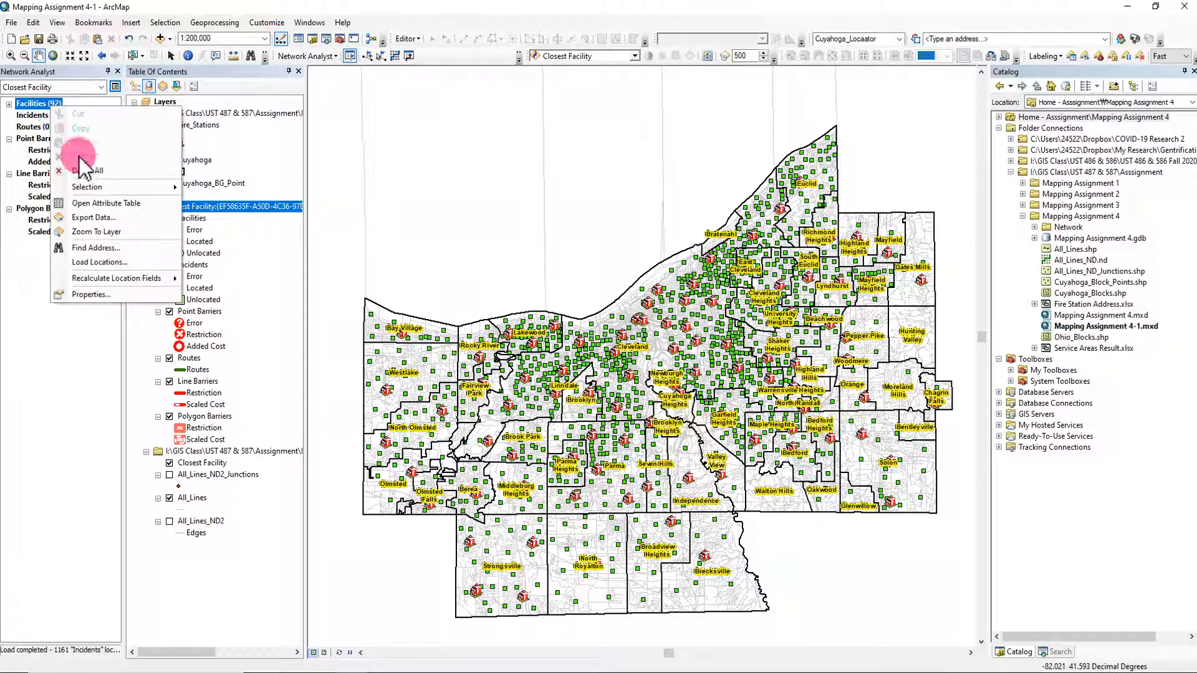
pyautogui.click(124, 267)
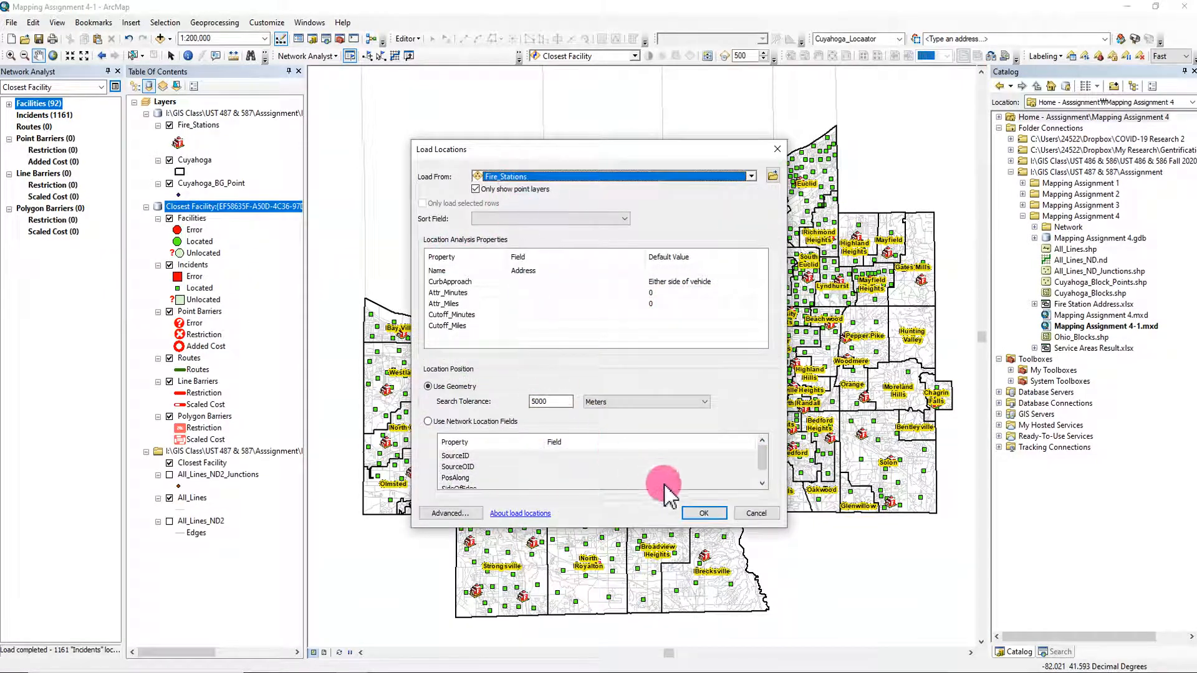
pyautogui.click(779, 148)
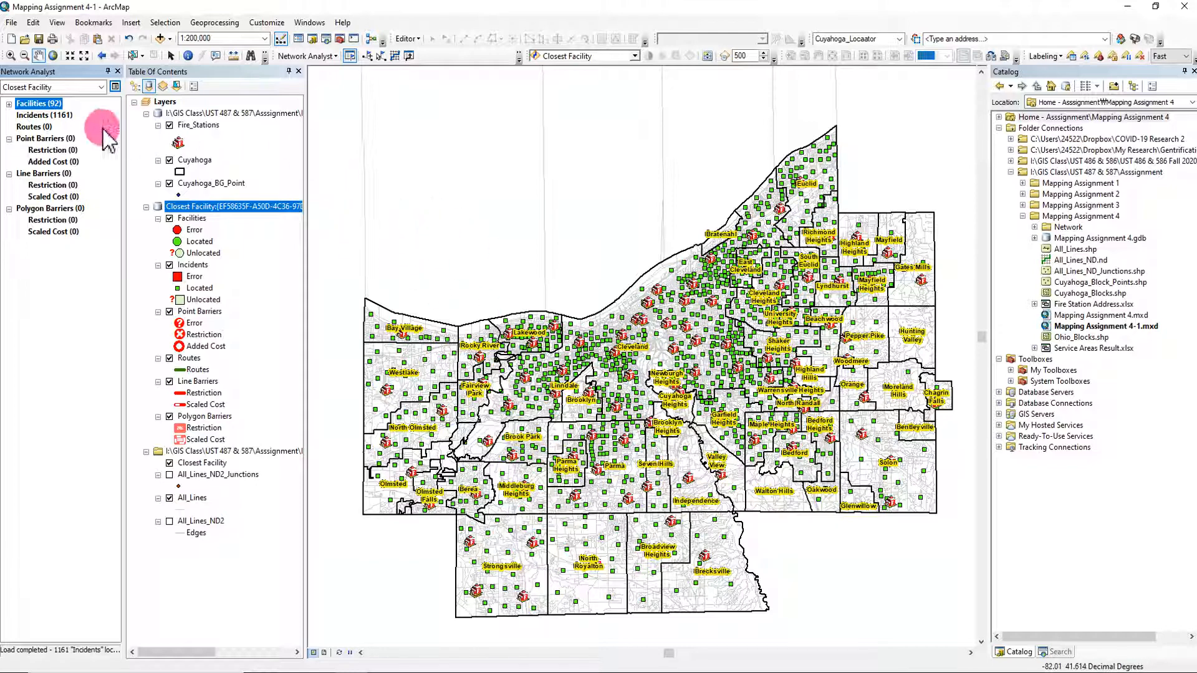
# Preview loading the incidents from Cuyahoga_BG_Point and dismiss the dialog without loading them.
pyautogui.rightClick(49, 117)
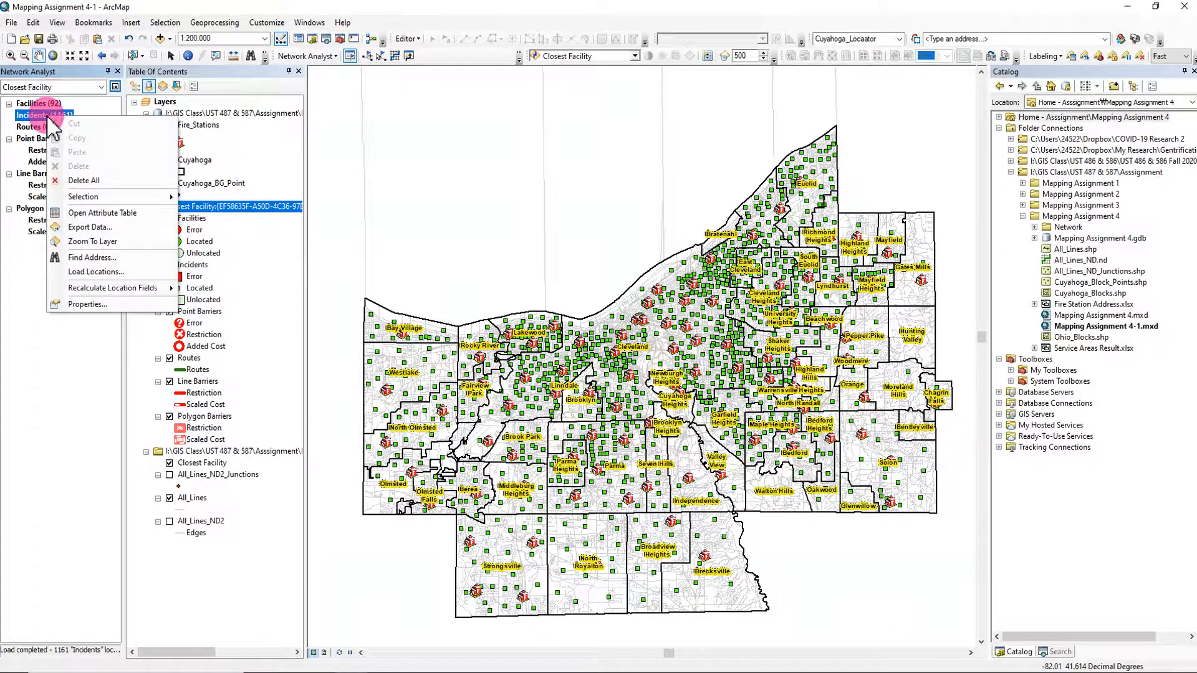
pyautogui.click(104, 272)
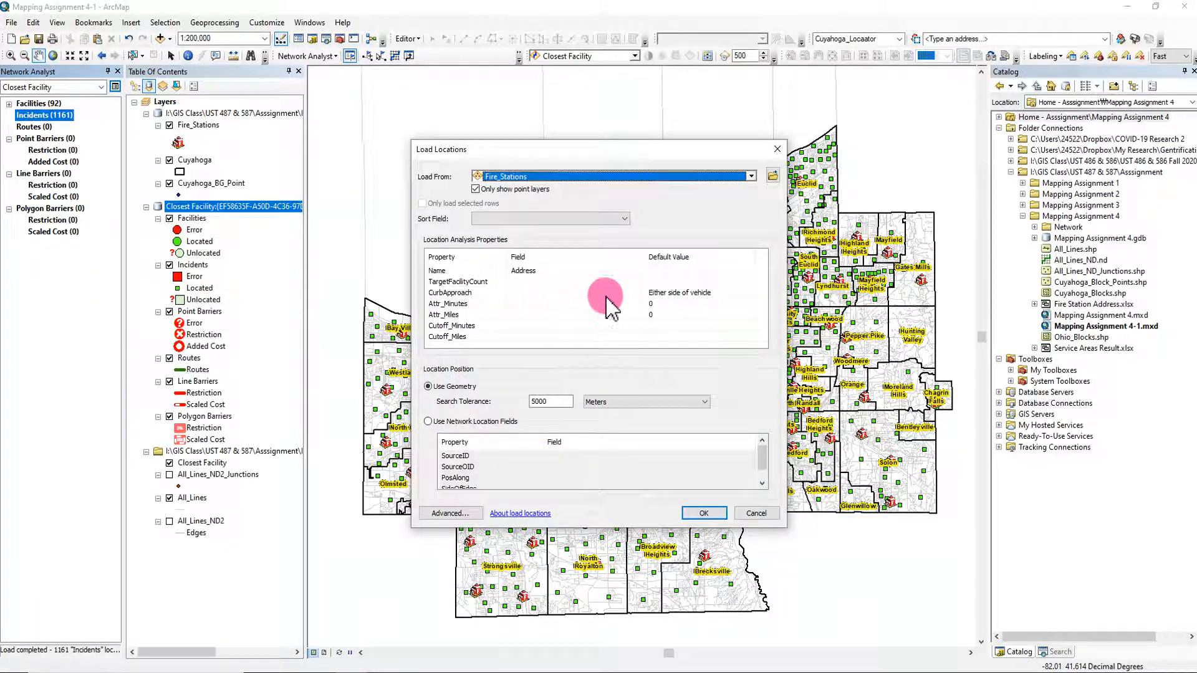
pyautogui.click(609, 176)
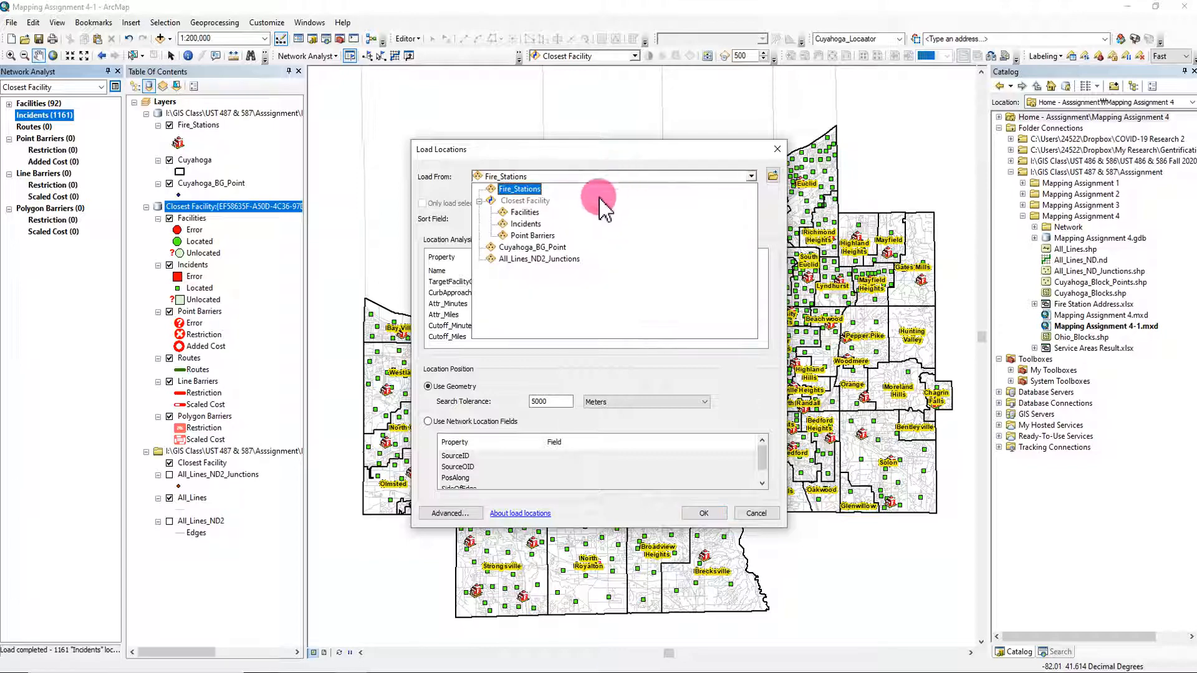
pyautogui.click(551, 249)
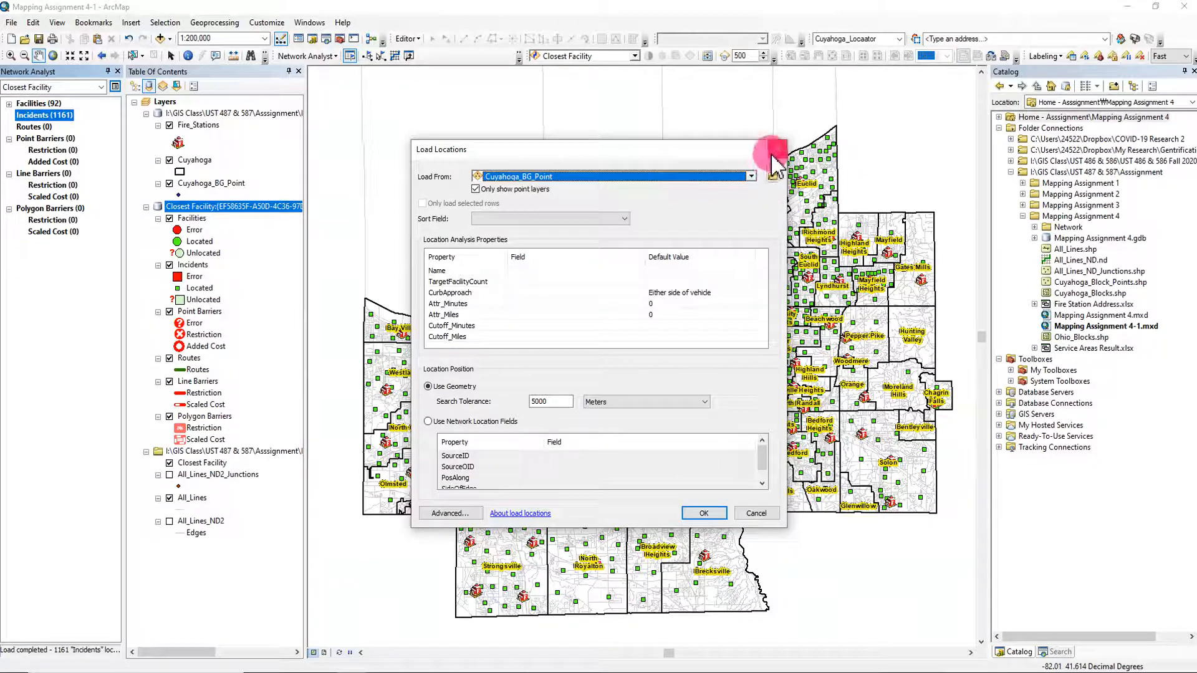
pyautogui.click(775, 150)
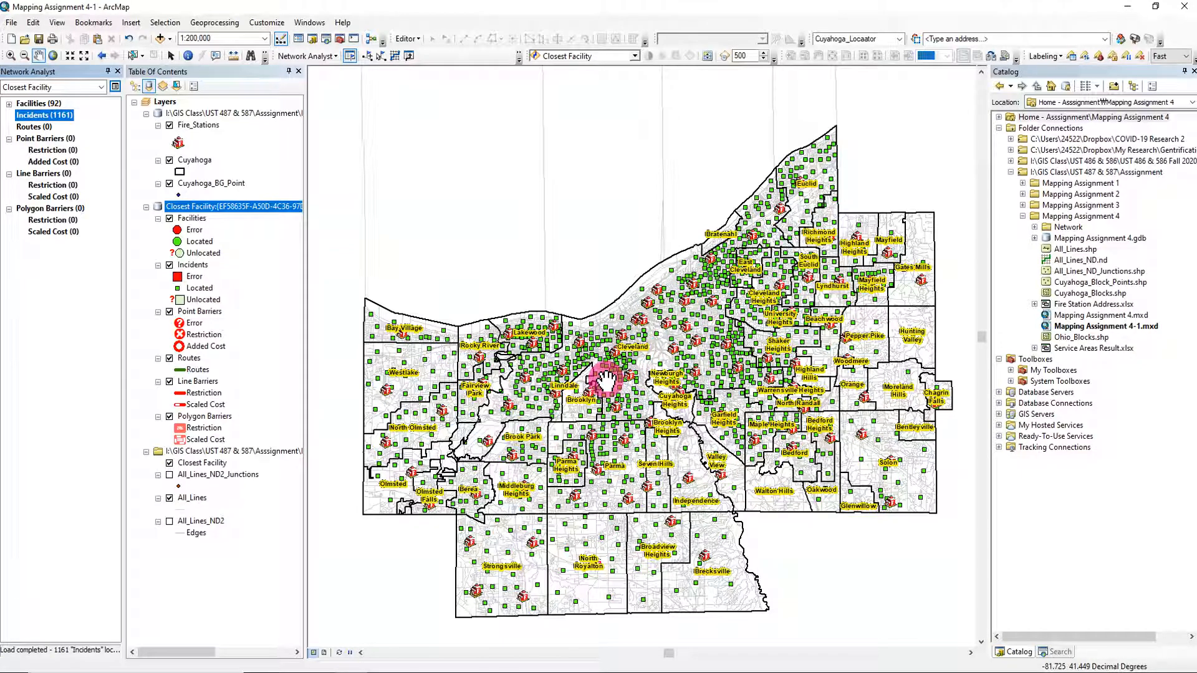
pyautogui.scroll(3, 578, 339)
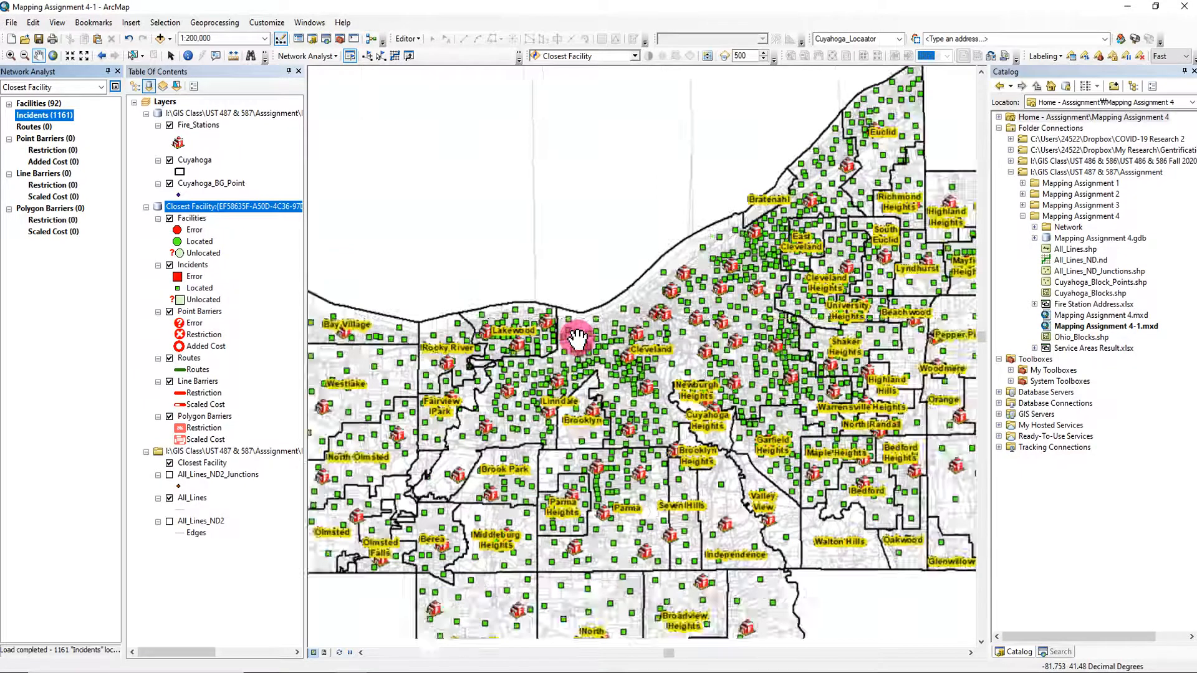
pyautogui.scroll(3, 577, 338)
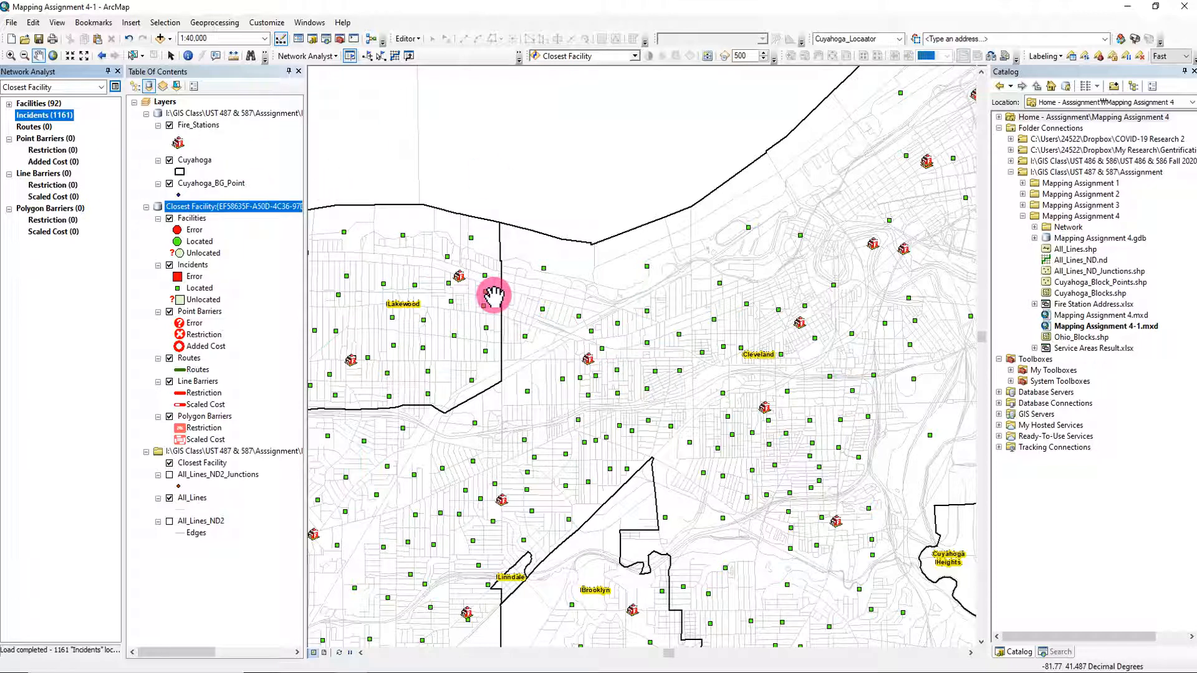
pyautogui.click(336, 56)
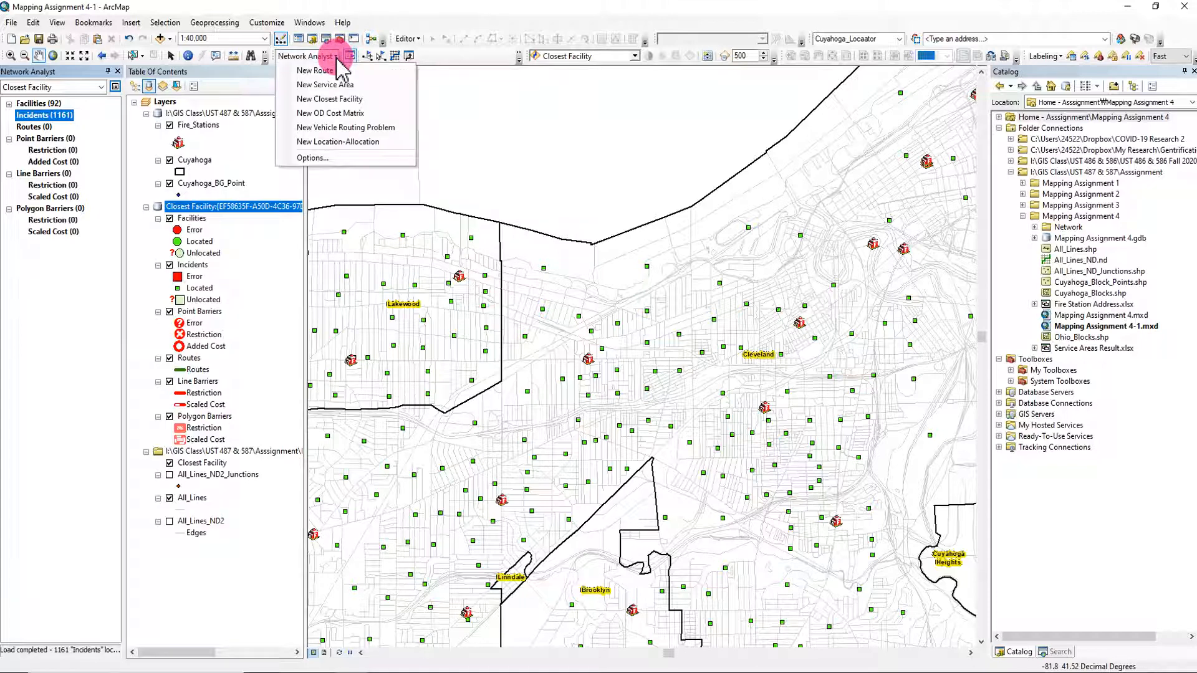
pyautogui.click(343, 98)
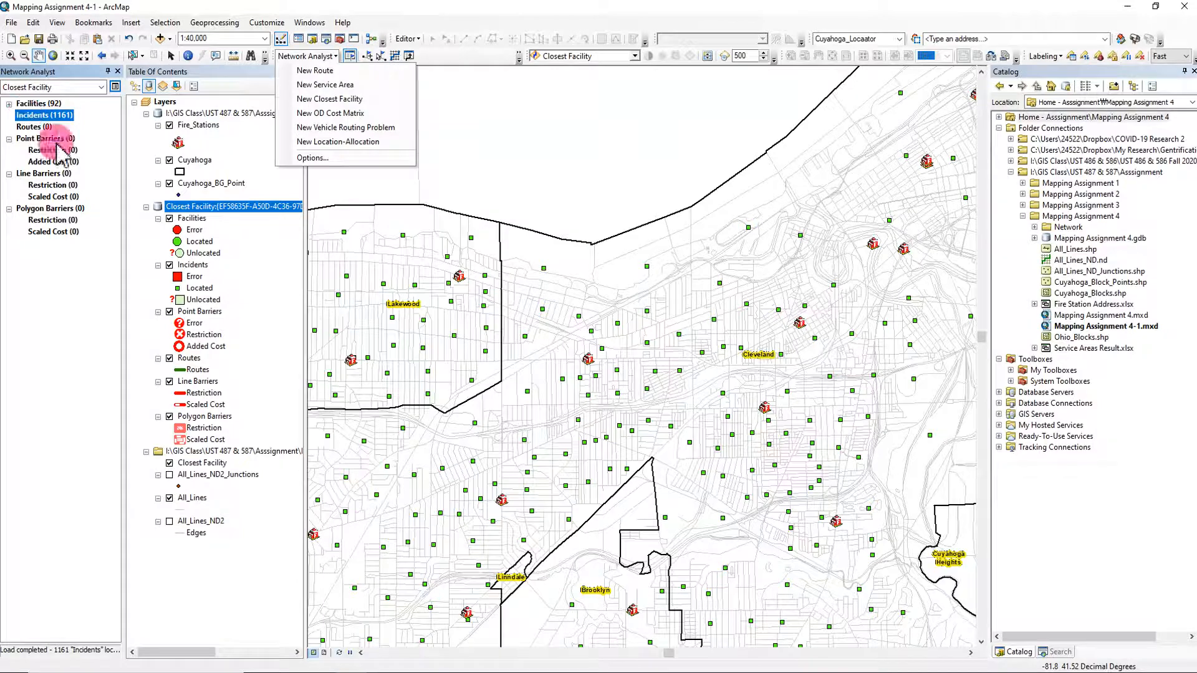
# Open the Closest Facility layer's analysis settings, try 5 and 3 facilities to find, and set the number to 1.
pyautogui.click(115, 87)
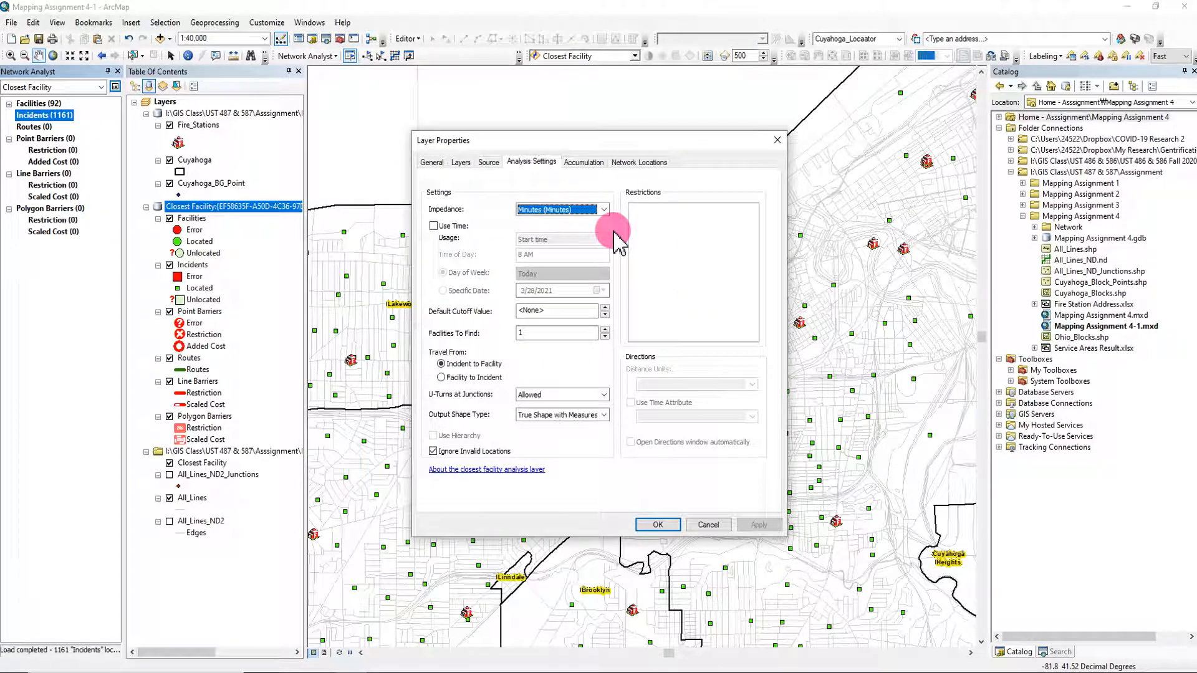
pyautogui.moveTo(638, 142); pyautogui.dragTo(317, 92)
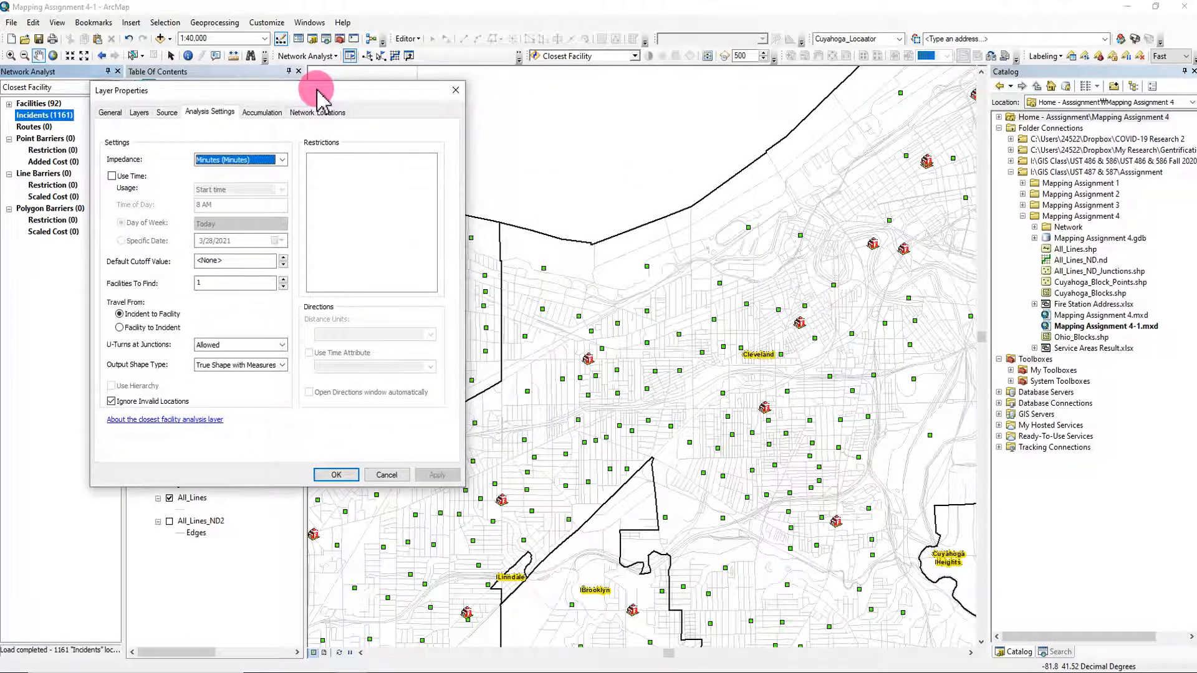
pyautogui.doubleClick(211, 284)
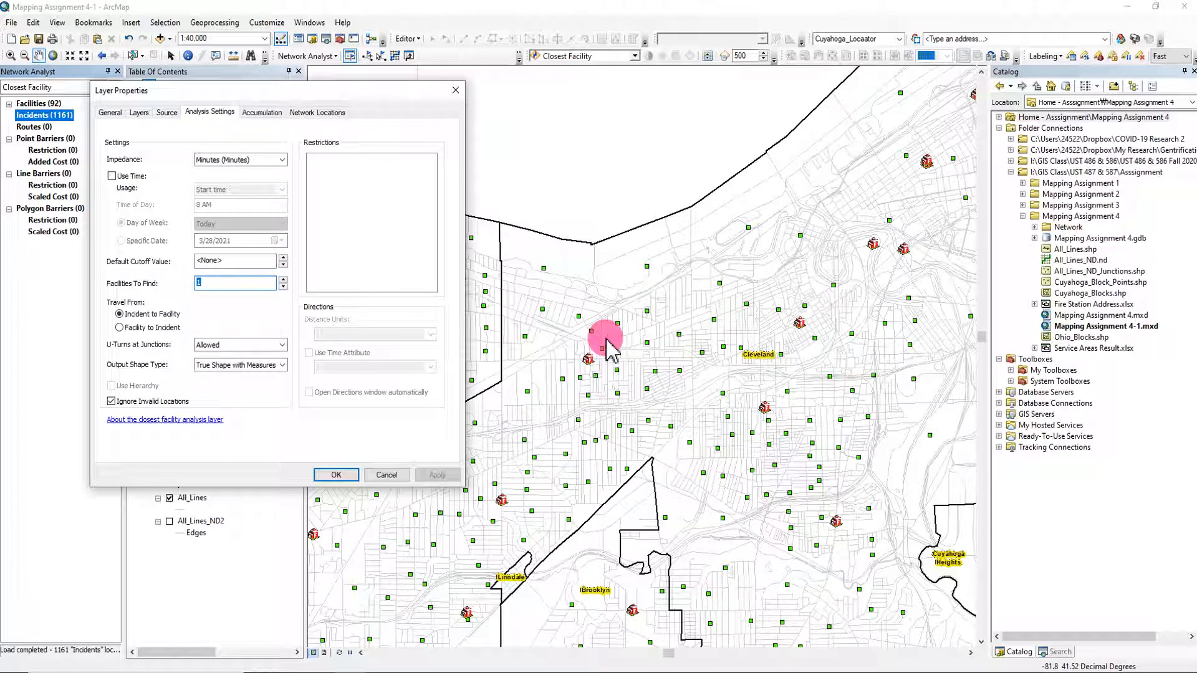
pyautogui.click(244, 283)
pyautogui.moveTo(230, 282); pyautogui.dragTo(194, 283)
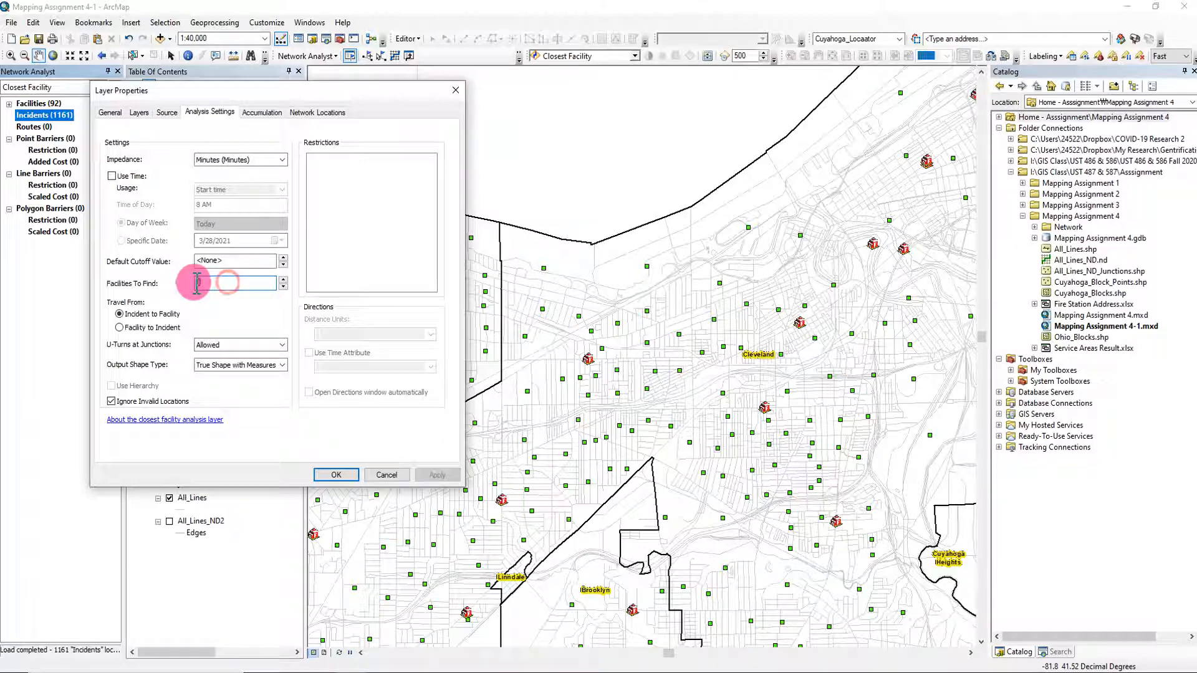
pyautogui.write('5')
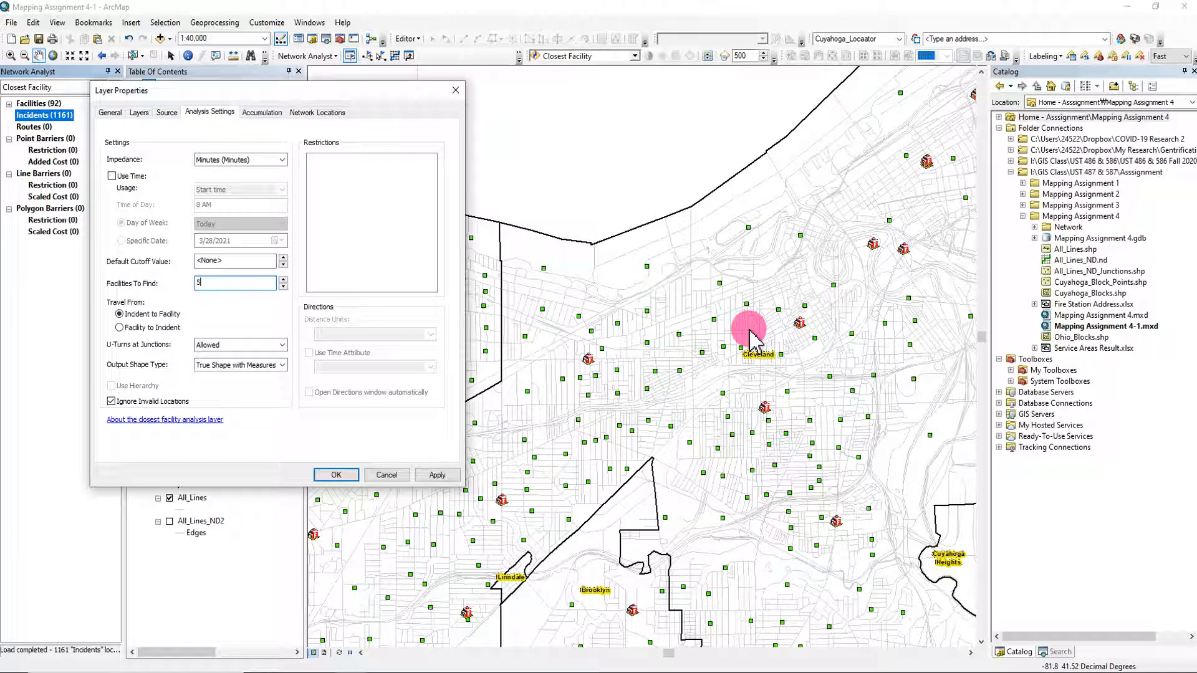
pyautogui.press('BackSpace')
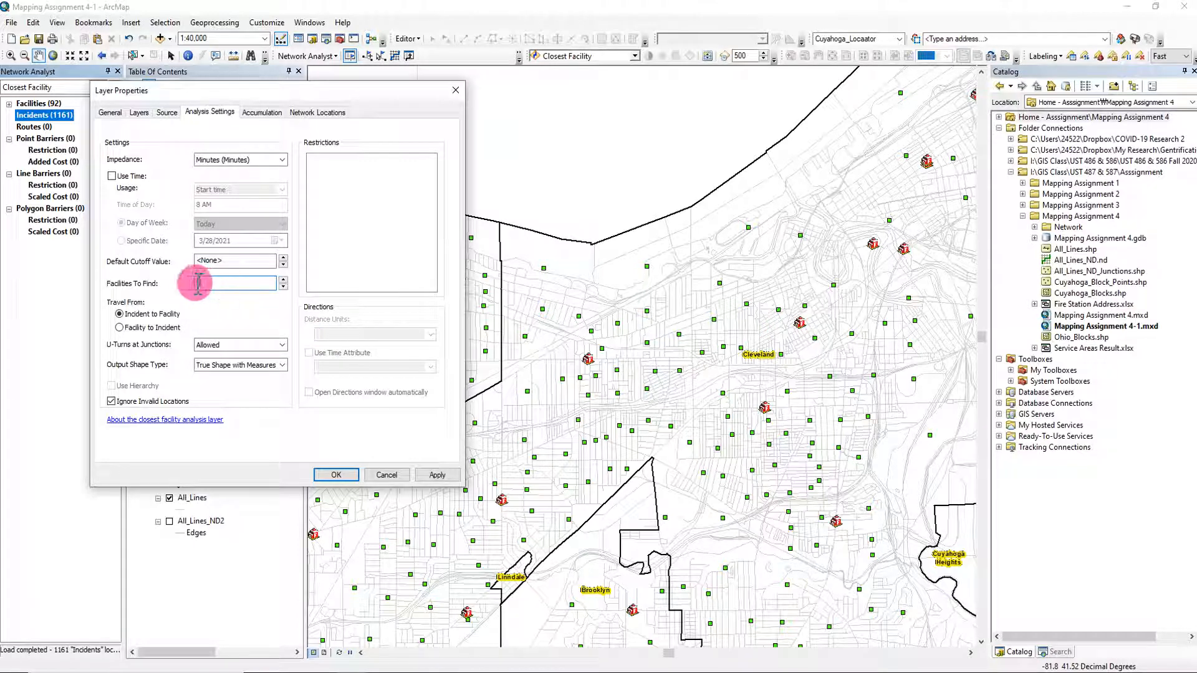
pyautogui.write('3')
pyautogui.write('1')
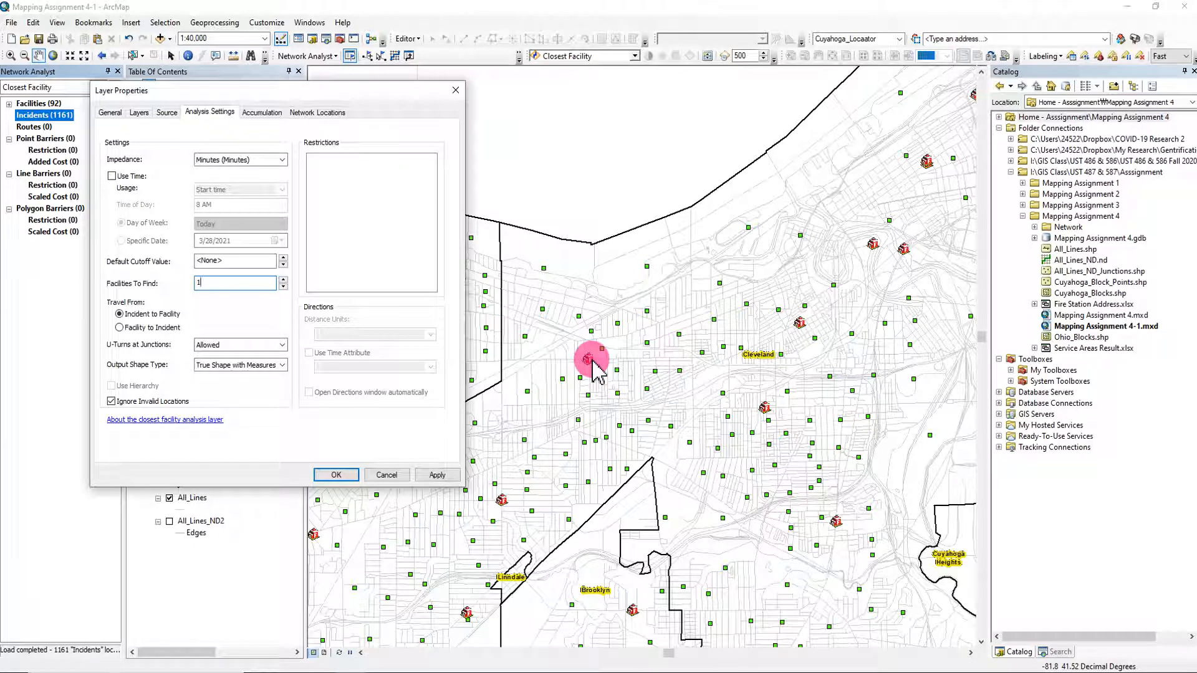
# Try 5 as the number of facilities to find and restore it to 1.
pyautogui.moveTo(213, 284); pyautogui.dragTo(169, 284)
pyautogui.write('5')
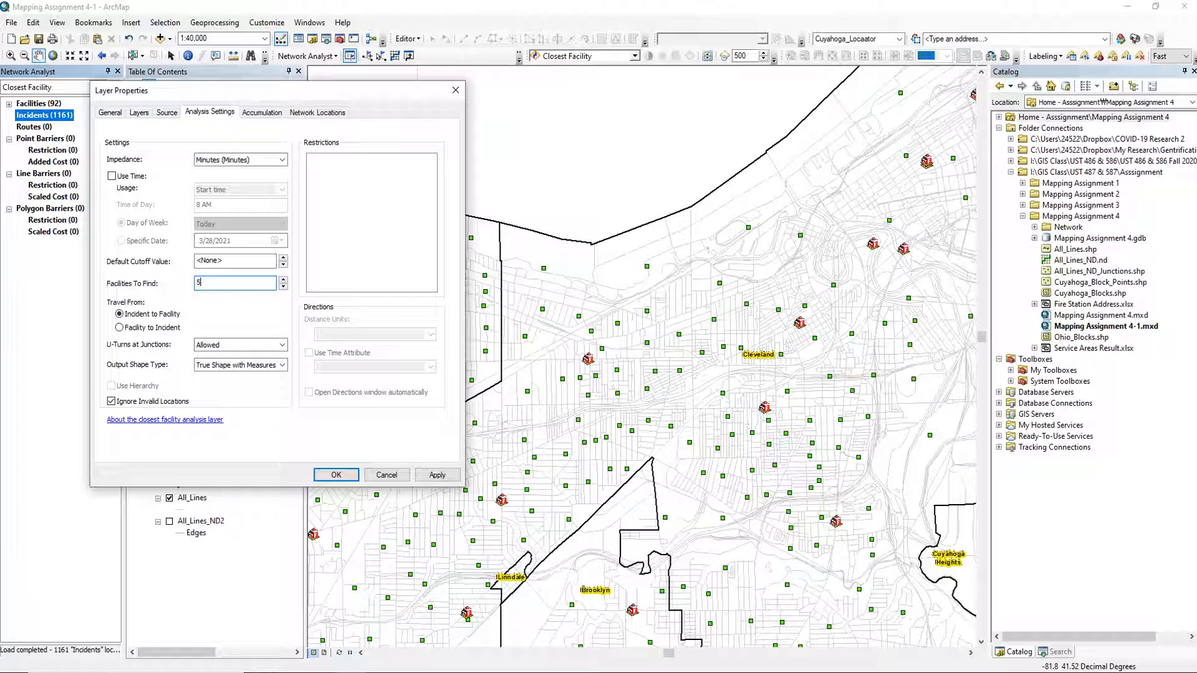
pyautogui.click(213, 317)
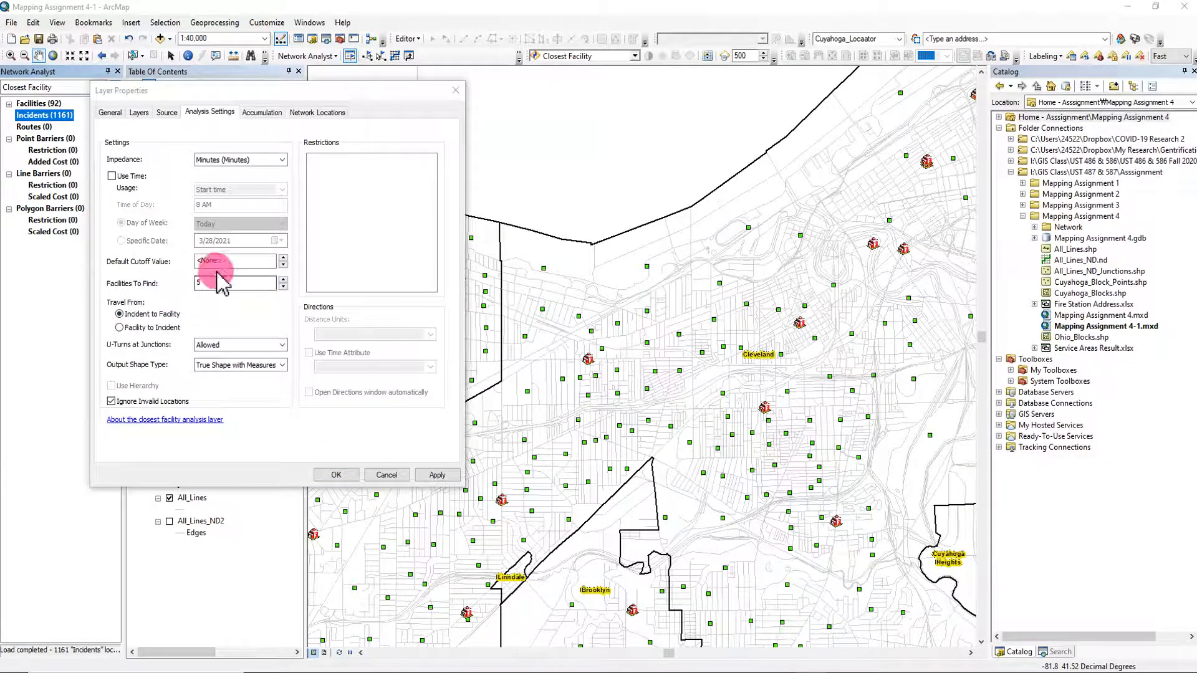
pyautogui.moveTo(213, 283); pyautogui.dragTo(174, 285)
pyautogui.write('1')
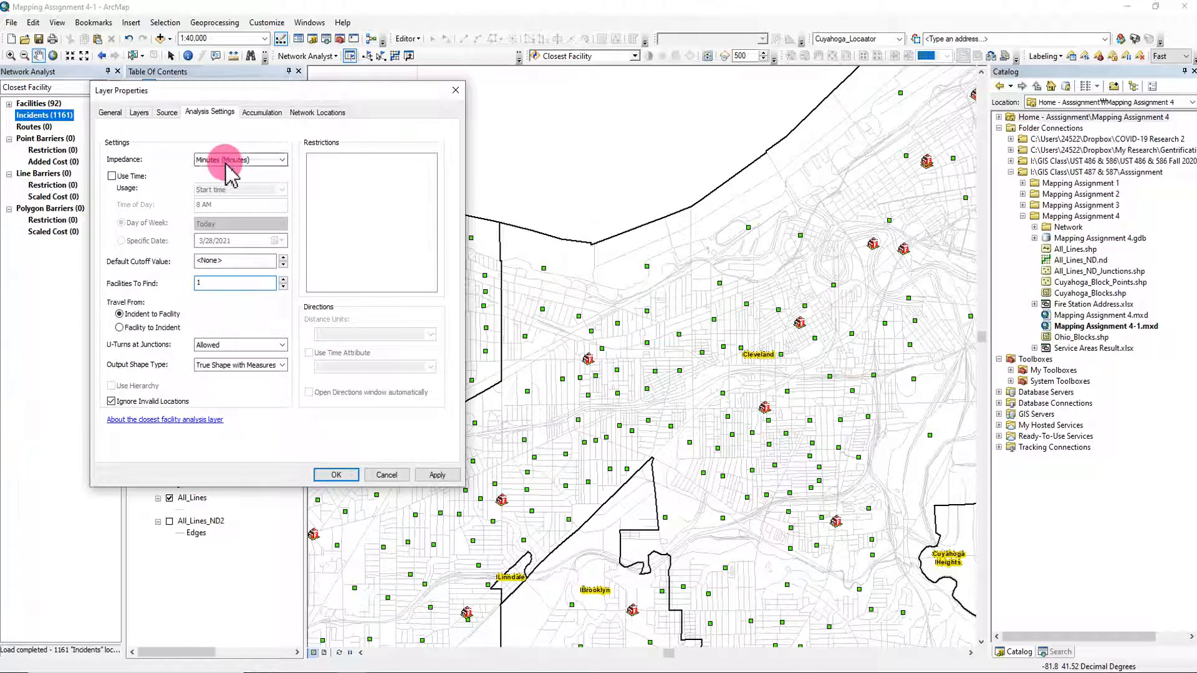
# Set the Closest Facility impedance to Miles (Miles) and accept the analysis settings.
pyautogui.click(271, 160)
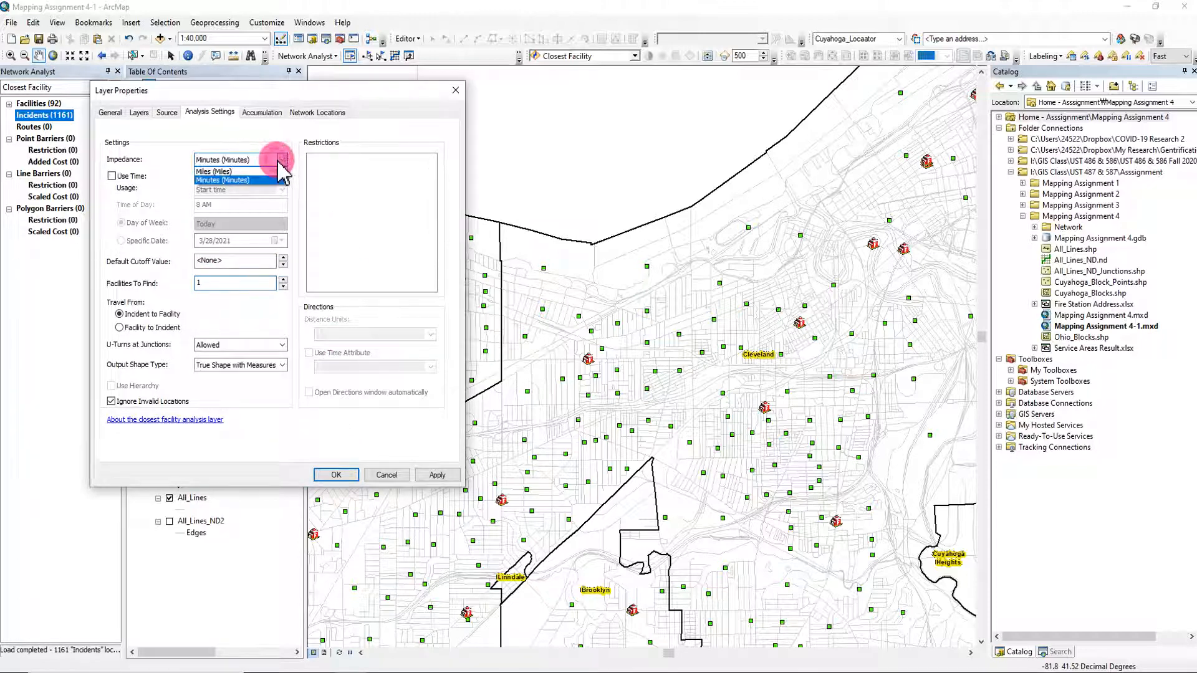
pyautogui.click(225, 172)
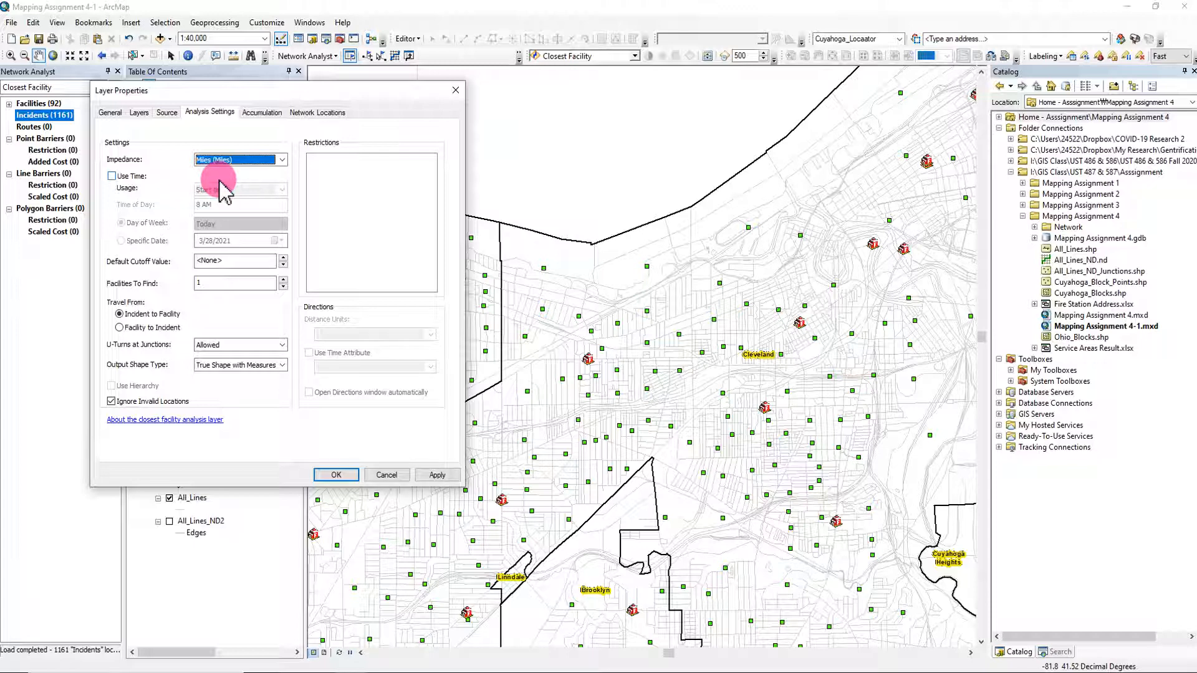
pyautogui.click(281, 163)
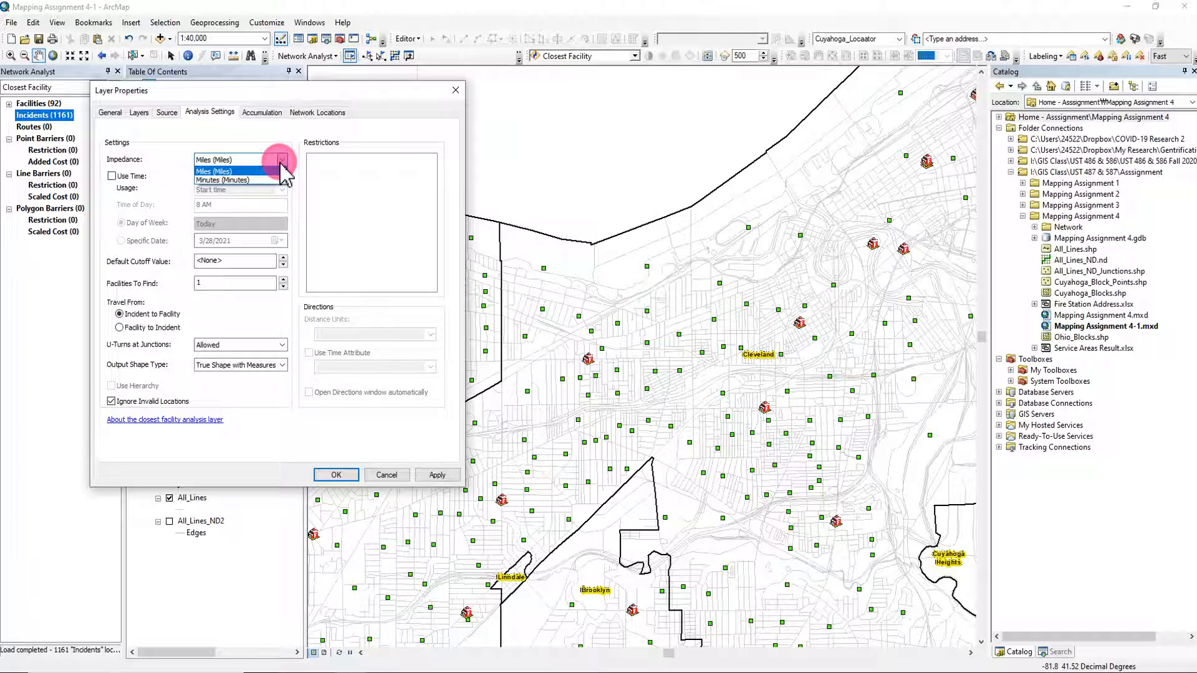
pyautogui.click(238, 172)
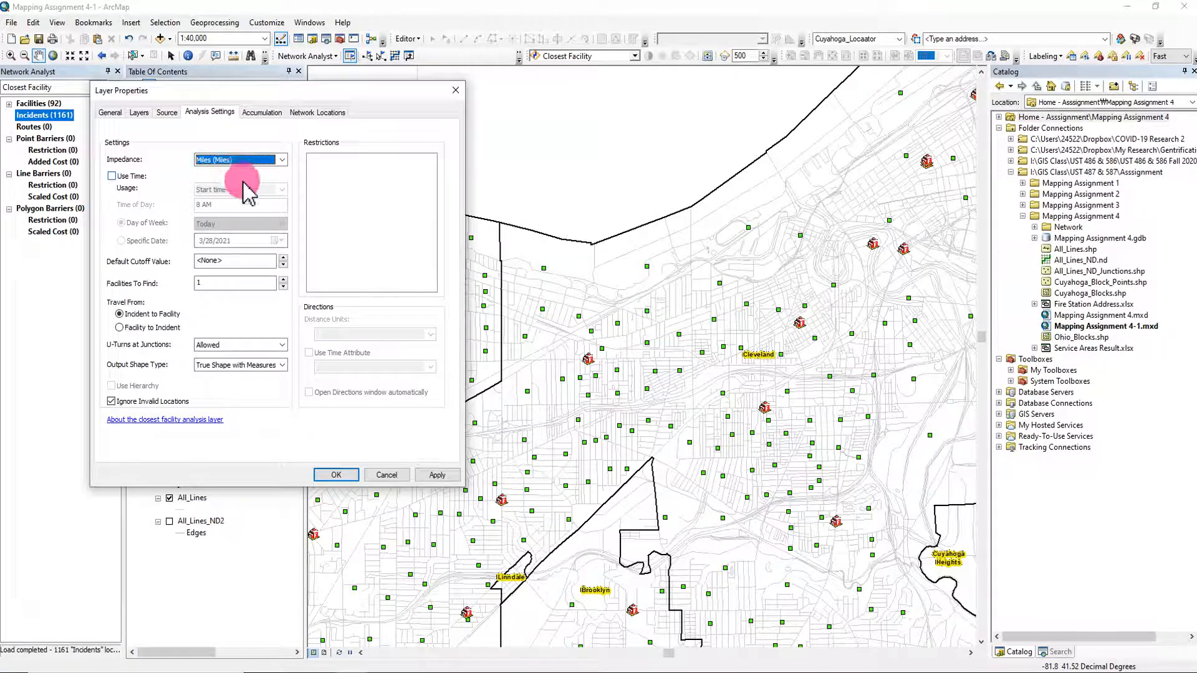
pyautogui.click(352, 474)
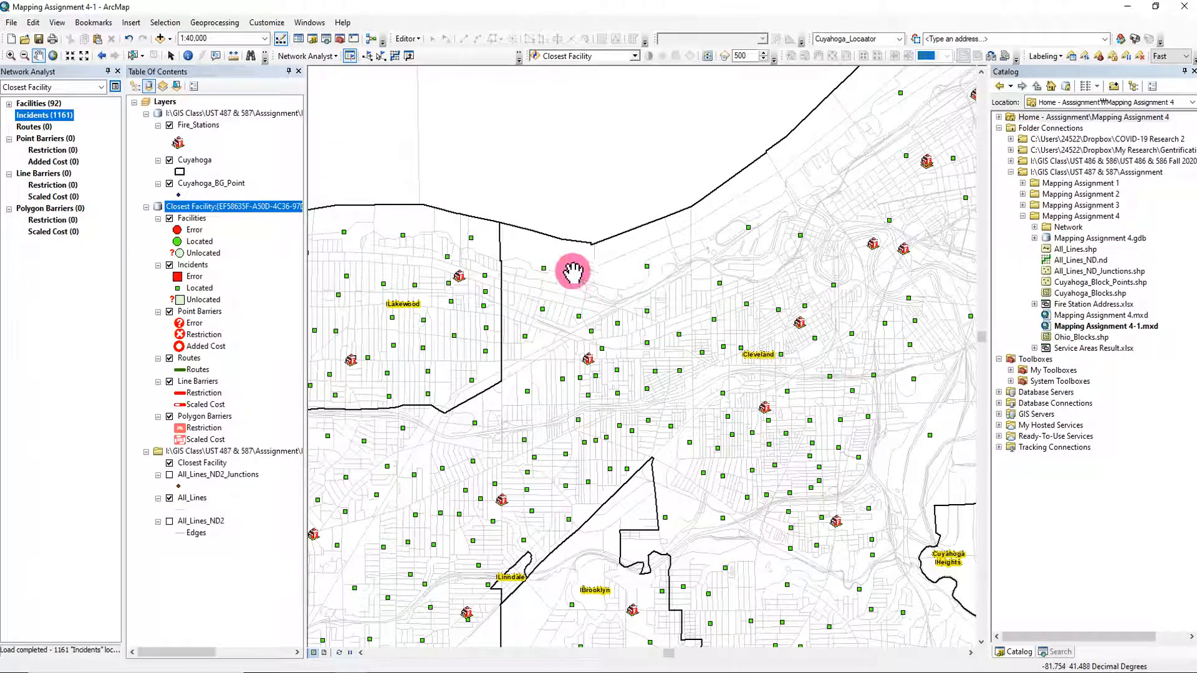
# Solve the closest facility analysis, dismiss the solver messages and inspect the routes between block group points and fire stations.
pyautogui.click(395, 56)
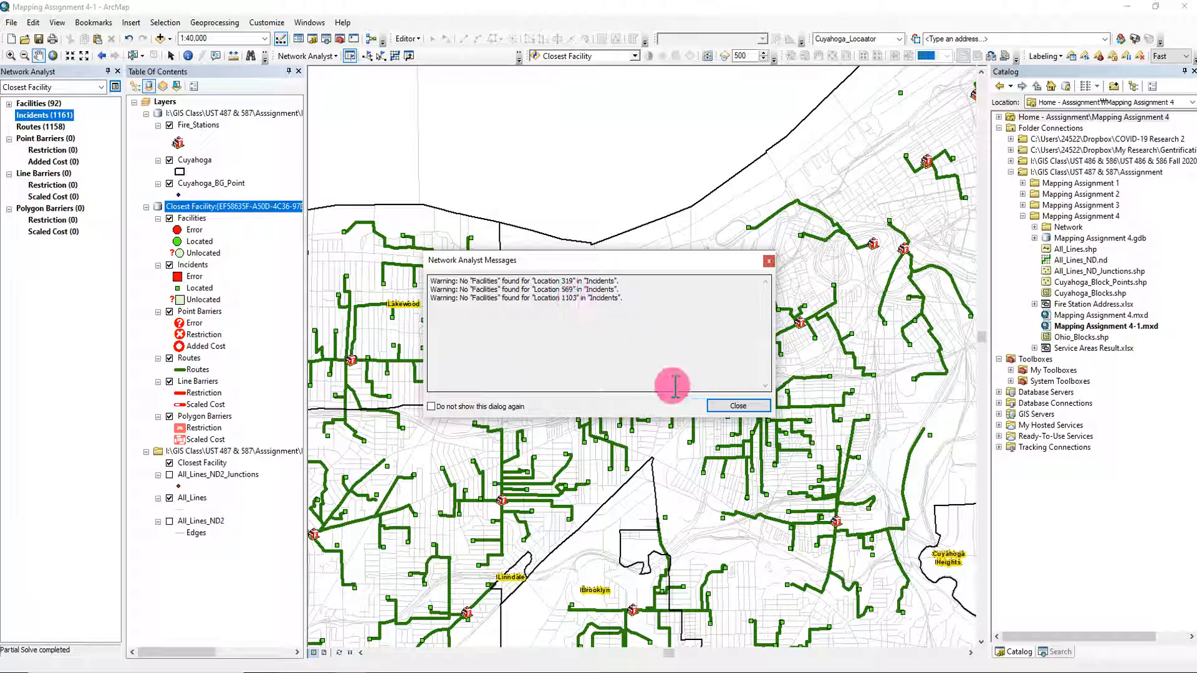
pyautogui.click(517, 407)
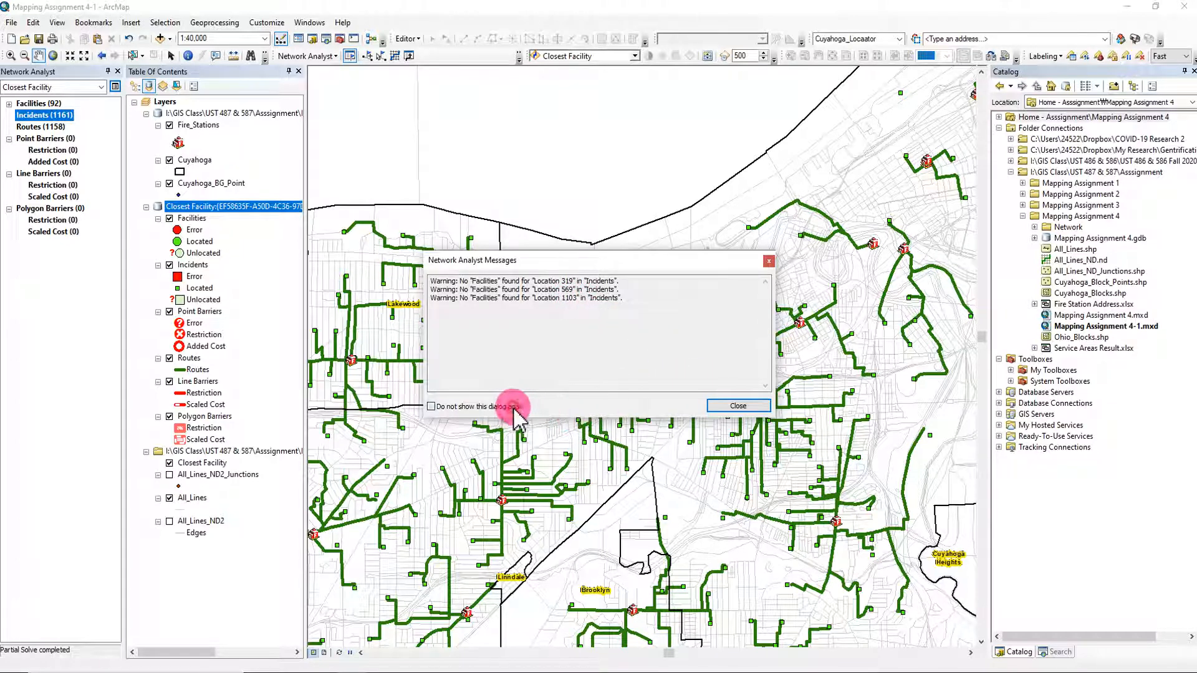
pyautogui.click(742, 409)
pyautogui.scroll(3, 689, 468)
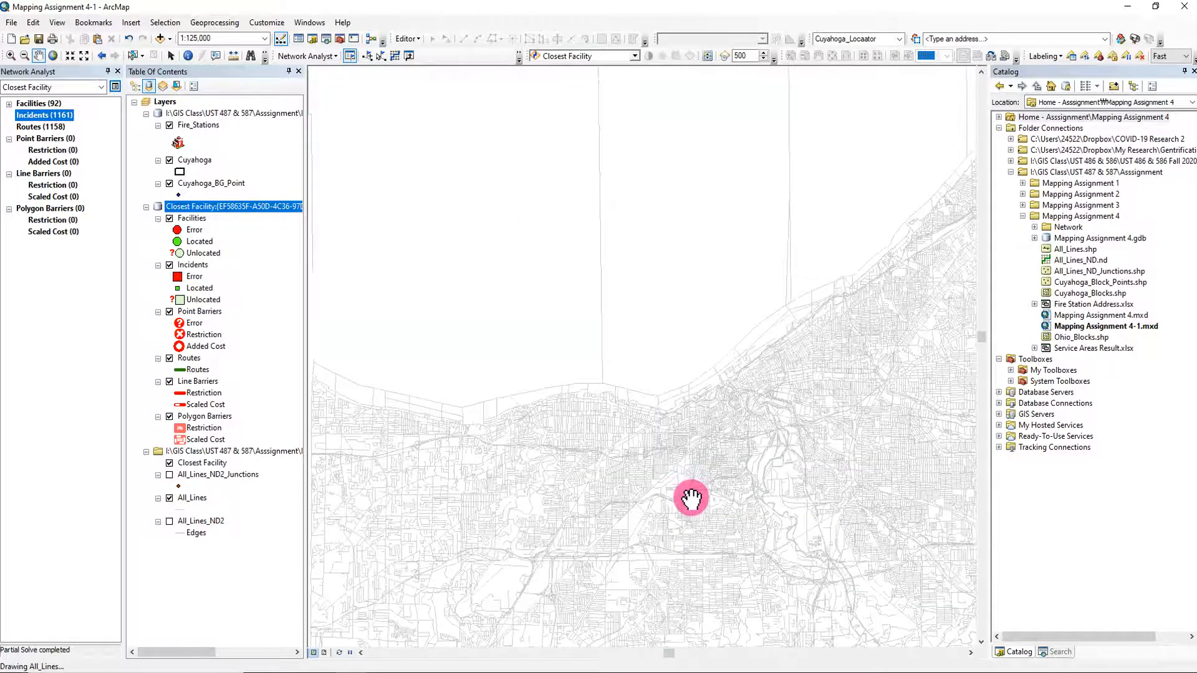
pyautogui.moveTo(691, 492); pyautogui.dragTo(656, 406)
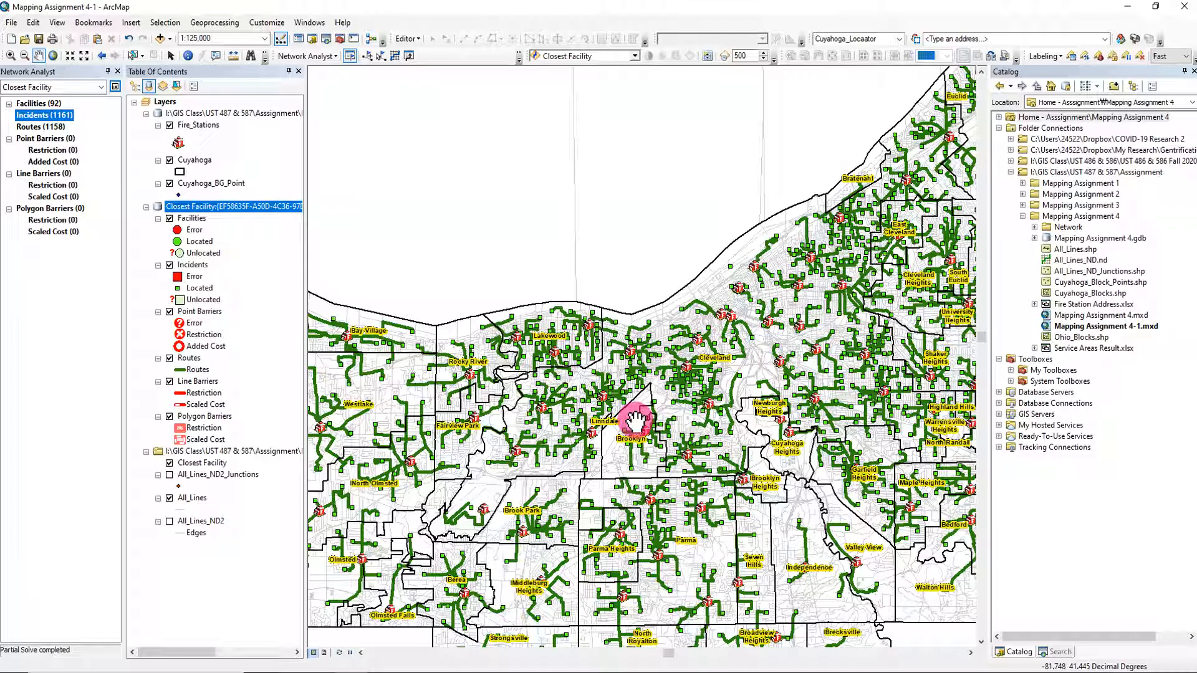
# Inspect the solved routes between block group points and fire stations around Lakewood and Cleveland.
pyautogui.moveTo(636, 423); pyautogui.dragTo(670, 413)
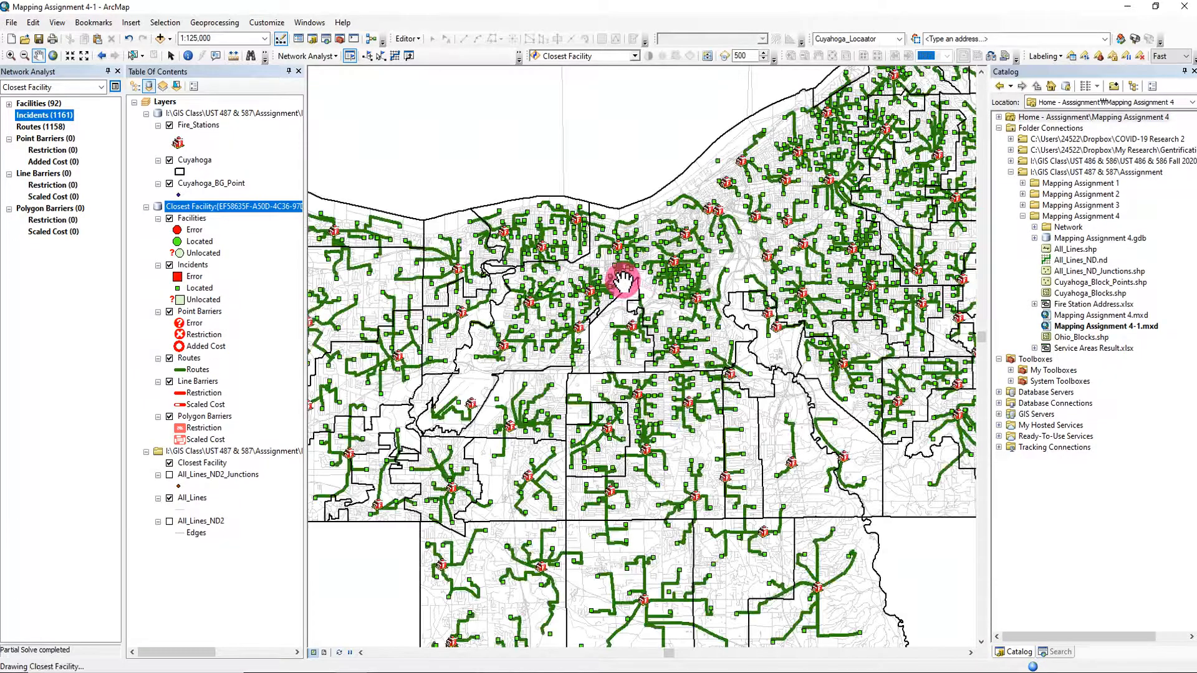
pyautogui.scroll(5, 575, 232)
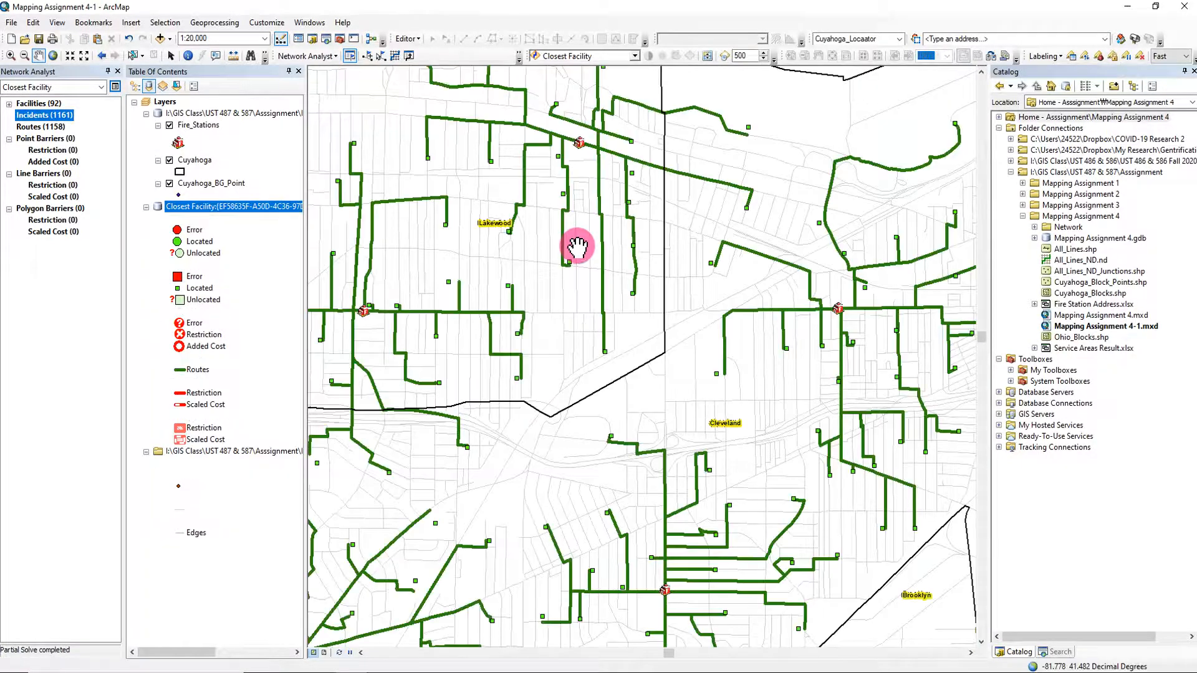
pyautogui.moveTo(631, 232); pyautogui.dragTo(648, 416)
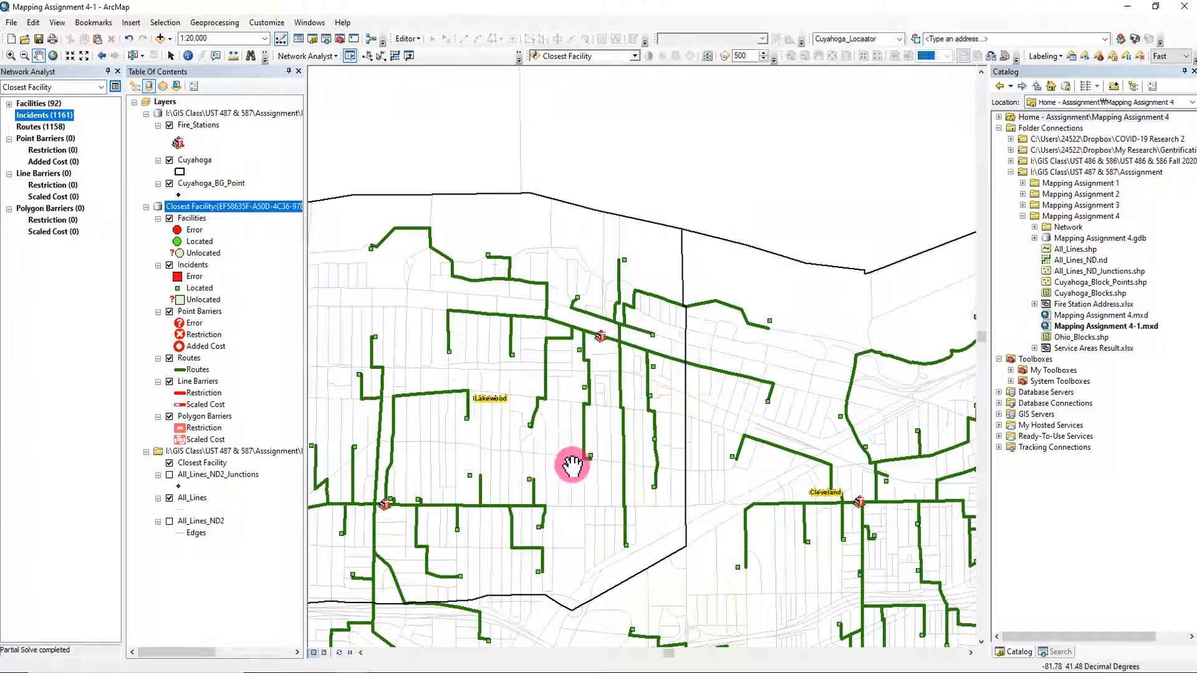
pyautogui.scroll(-2, 598, 475)
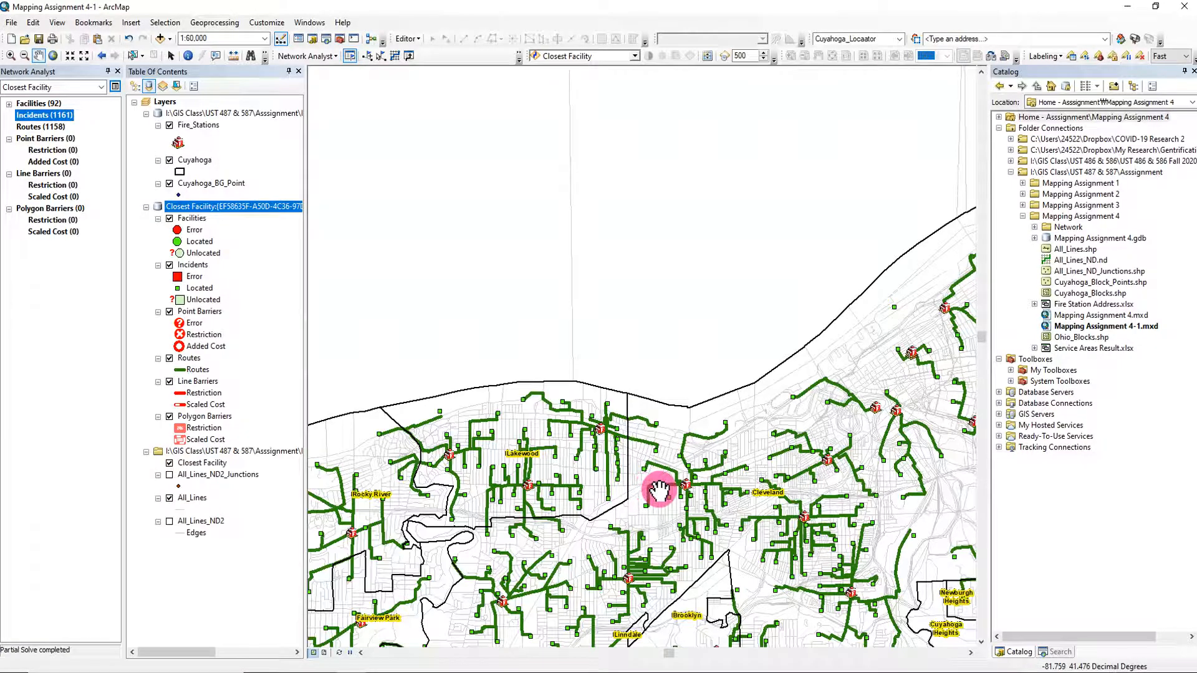
pyautogui.scroll(3, 648, 474)
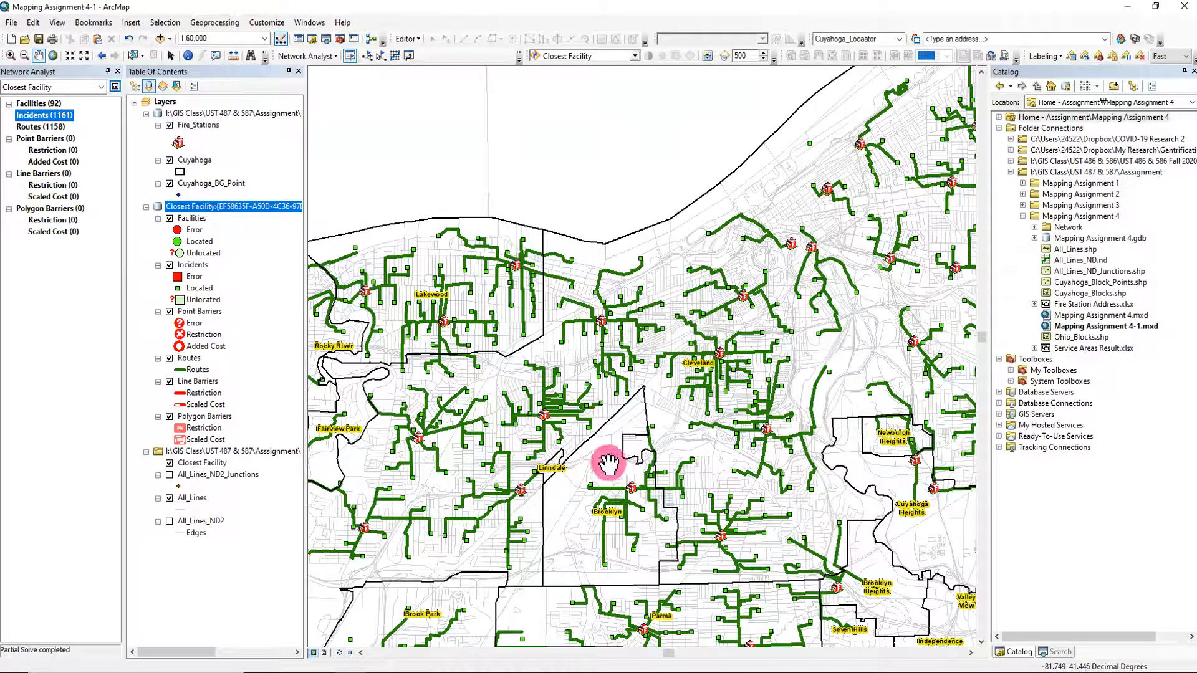
# Open the attribute table of the solved Routes layer and review its IncidentCurbApproach and FacilityCurbApproach records.
pyautogui.rightClick(189, 359)
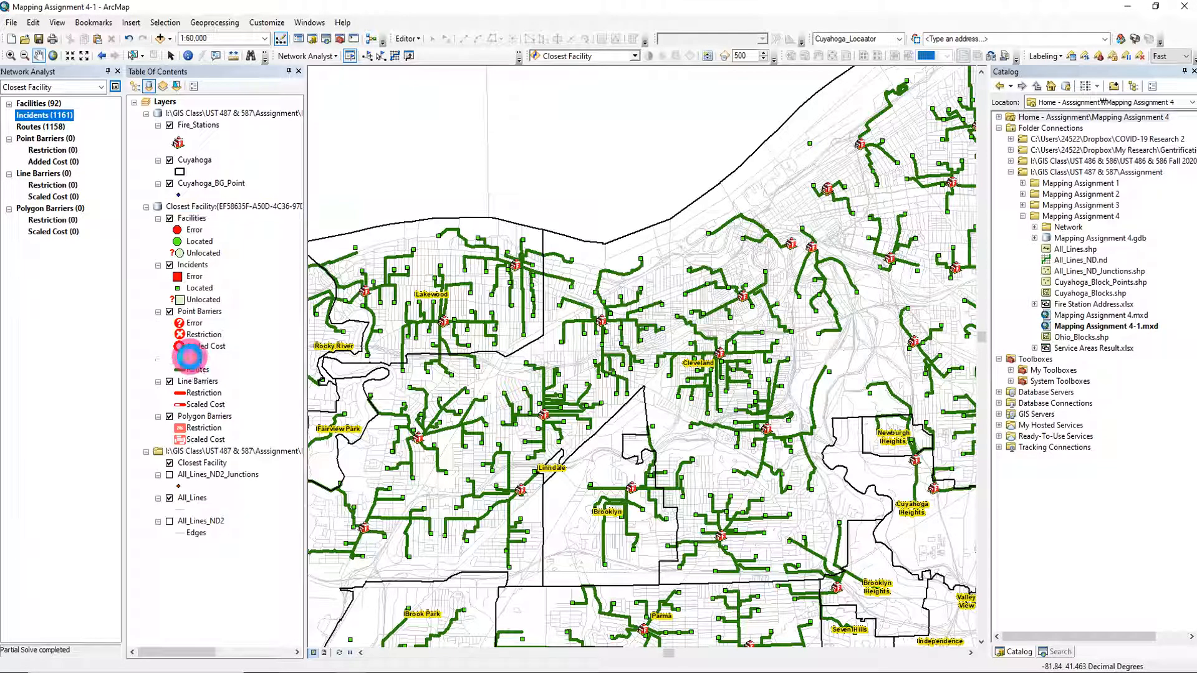
pyautogui.click(232, 395)
pyautogui.click(549, 334)
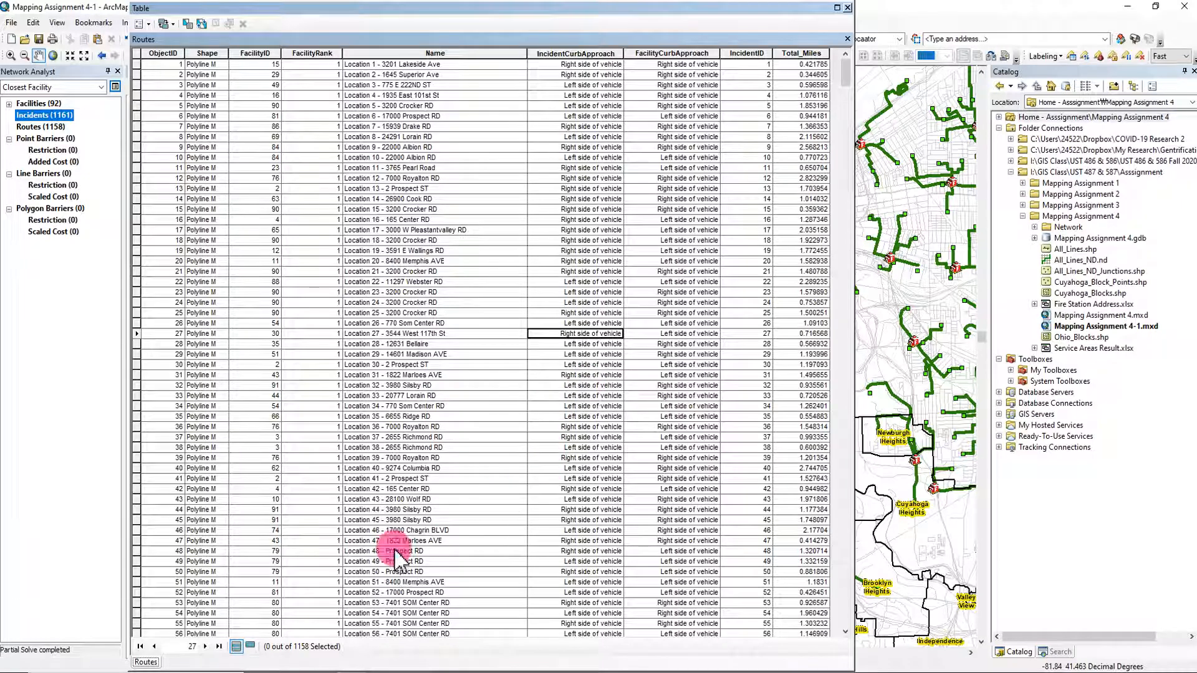
pyautogui.click(671, 375)
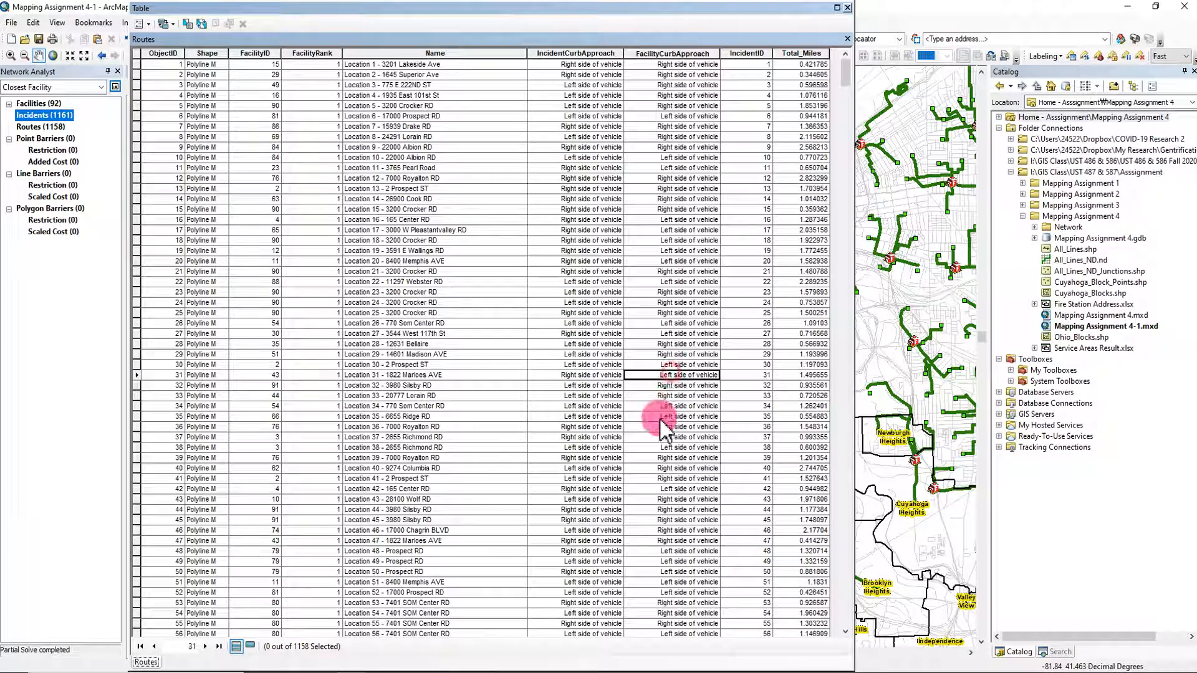
pyautogui.scroll(-3, 744, 580)
pyautogui.scroll(3, 744, 580)
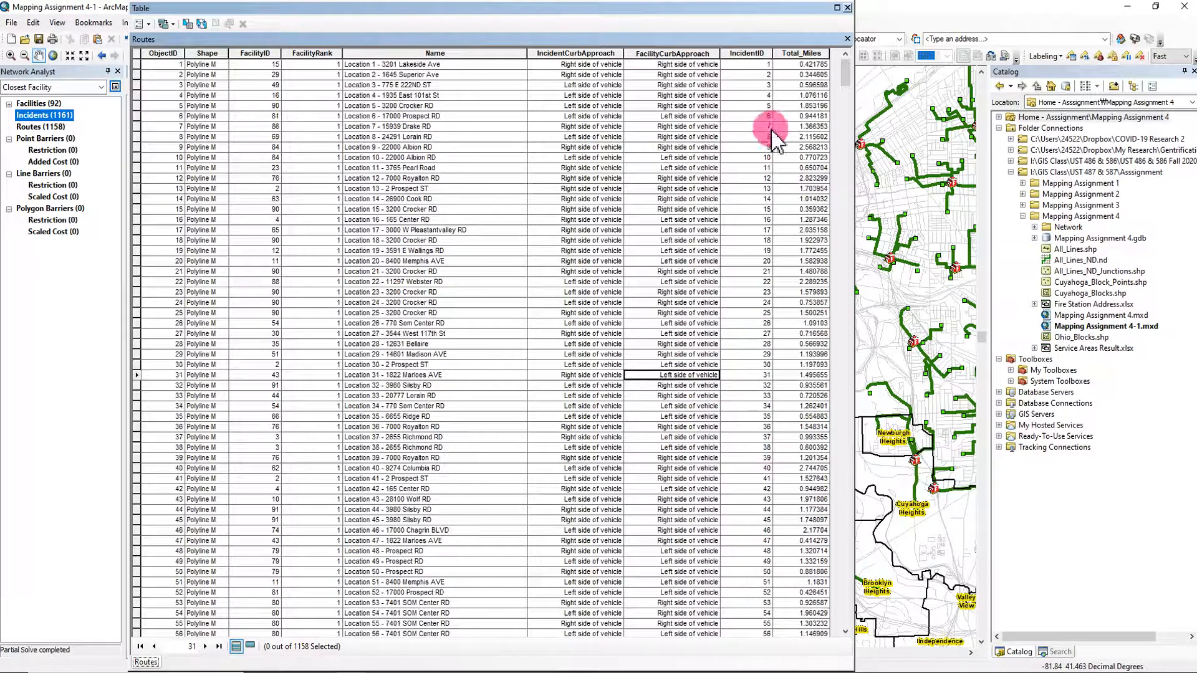
# Examine the Total_Miles, Name, FacilityID and IncidentID fields of the Routes table, and close it.
pyautogui.click(798, 54)
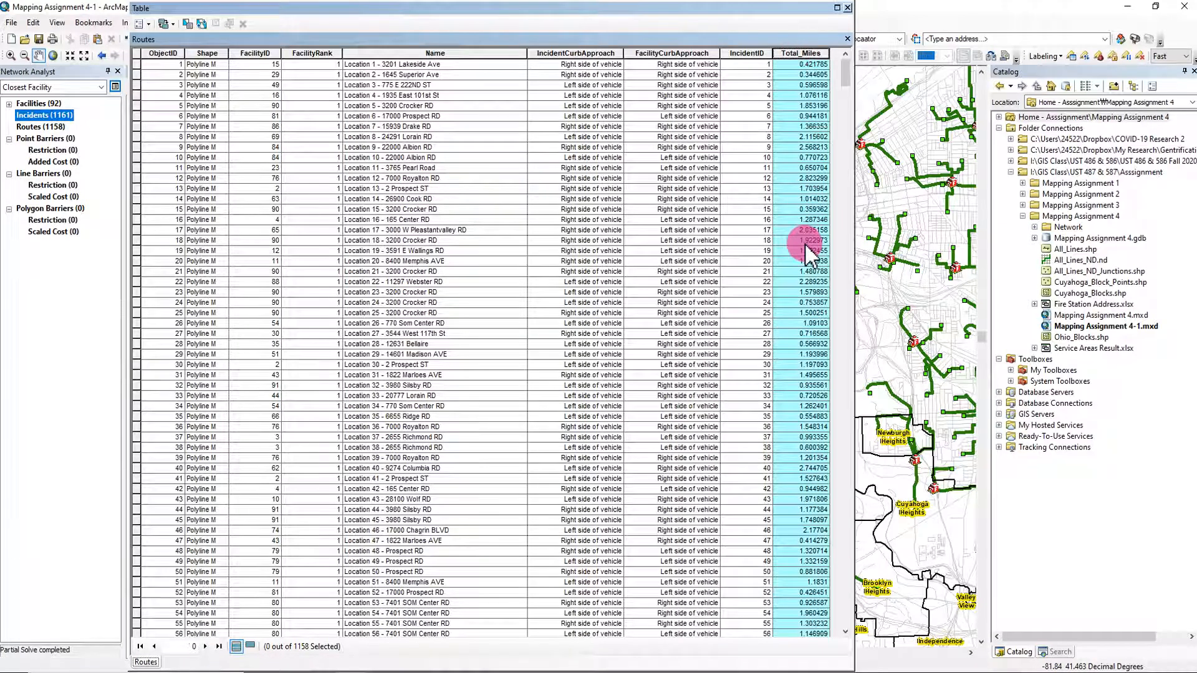
pyautogui.click(362, 64)
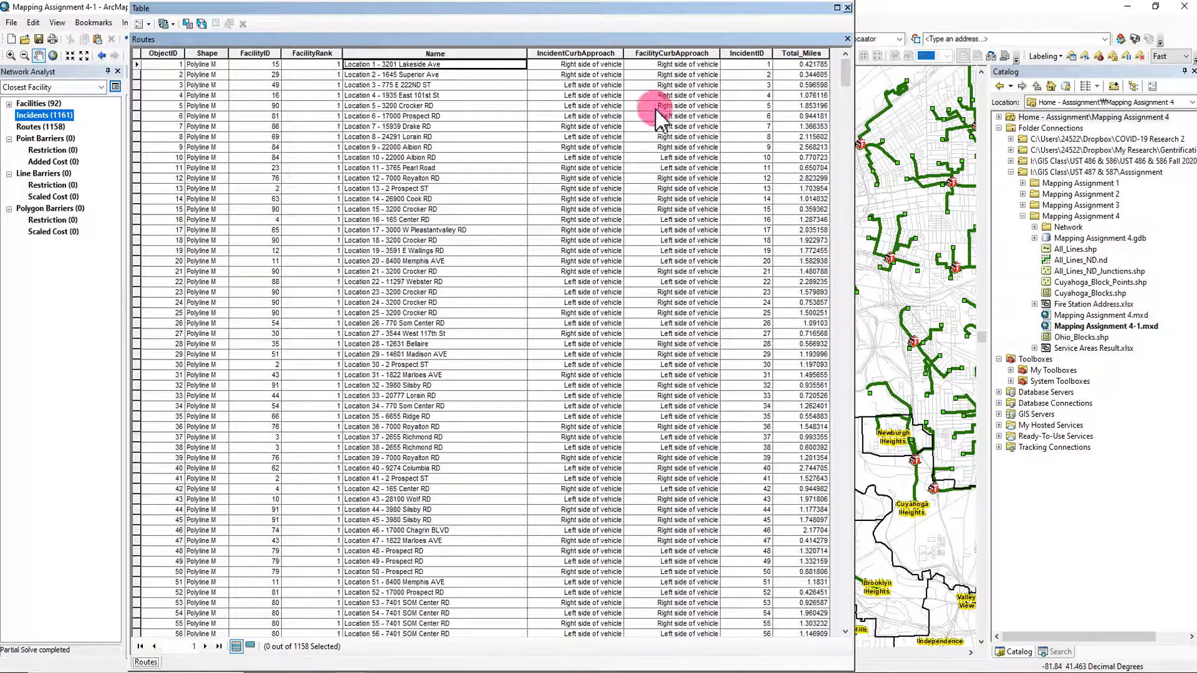
pyautogui.click(265, 54)
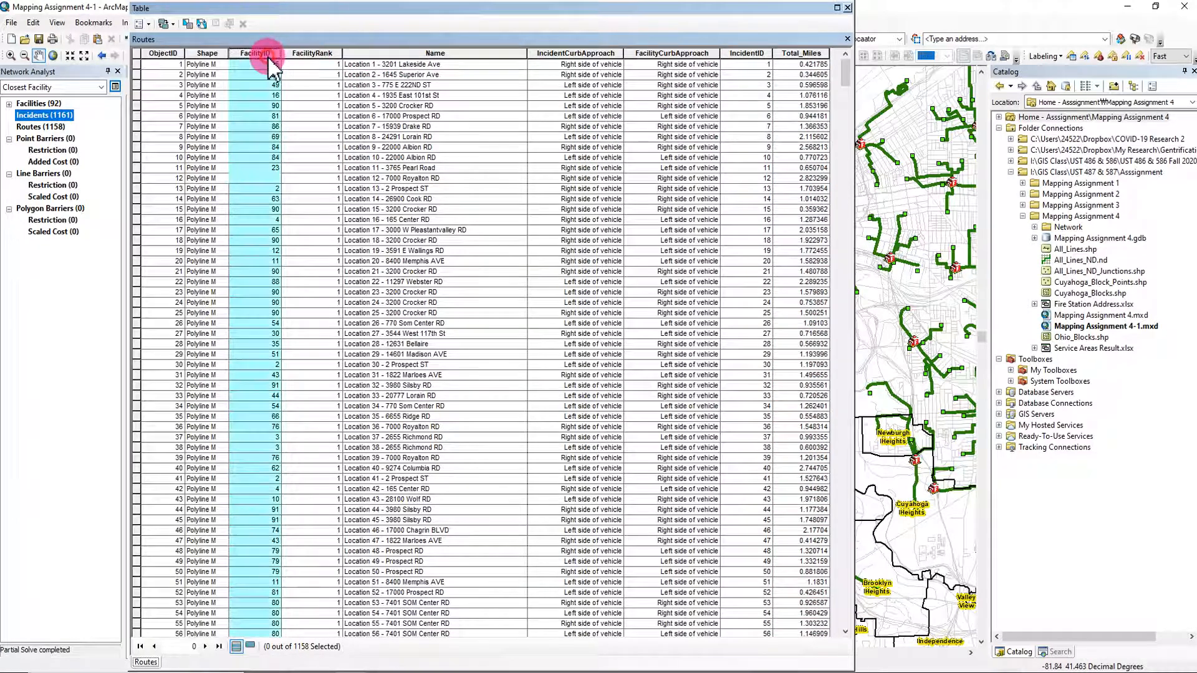
pyautogui.click(270, 66)
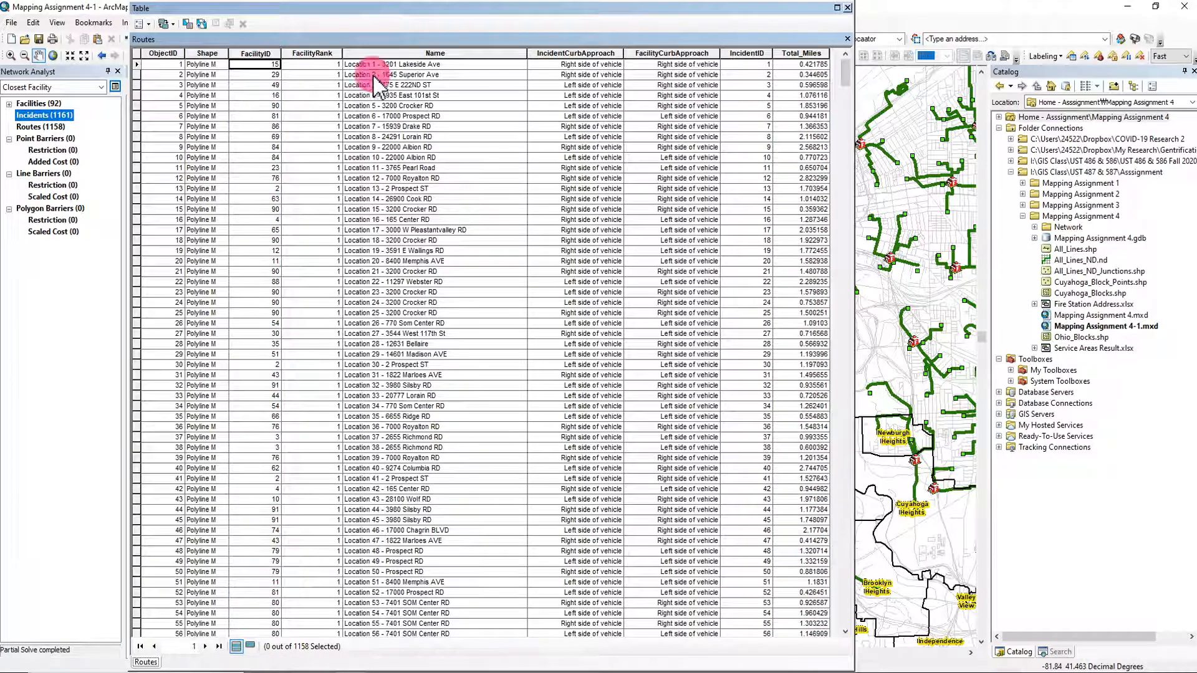
pyautogui.click(743, 54)
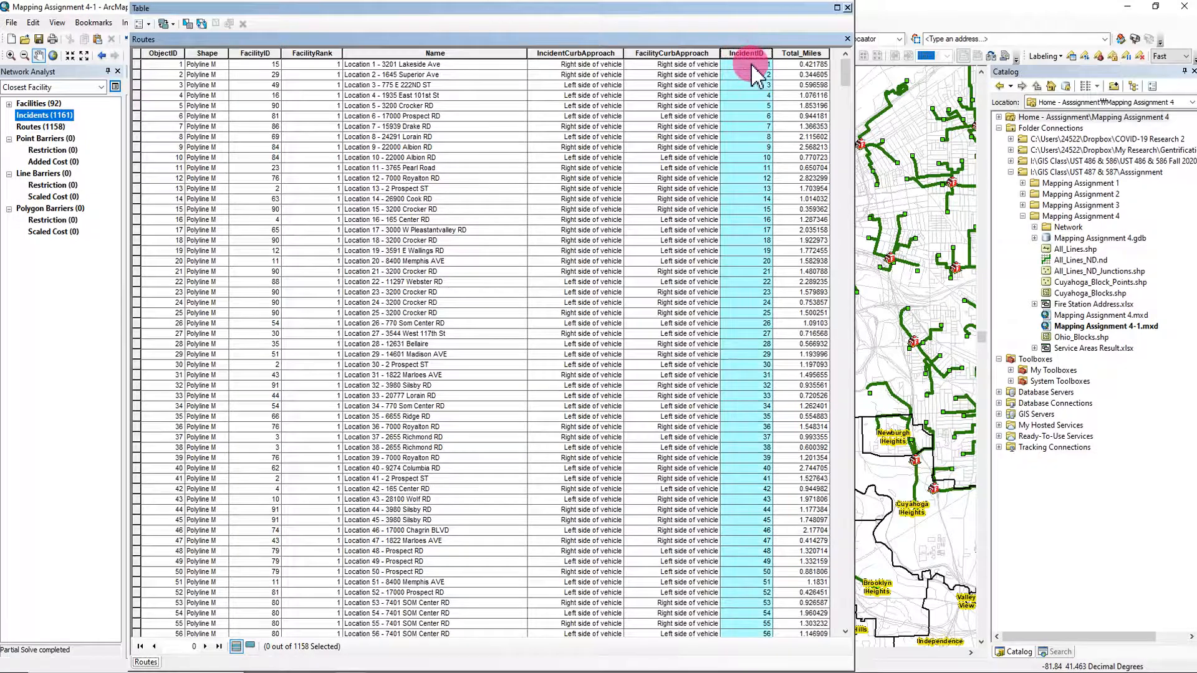
pyautogui.click(753, 65)
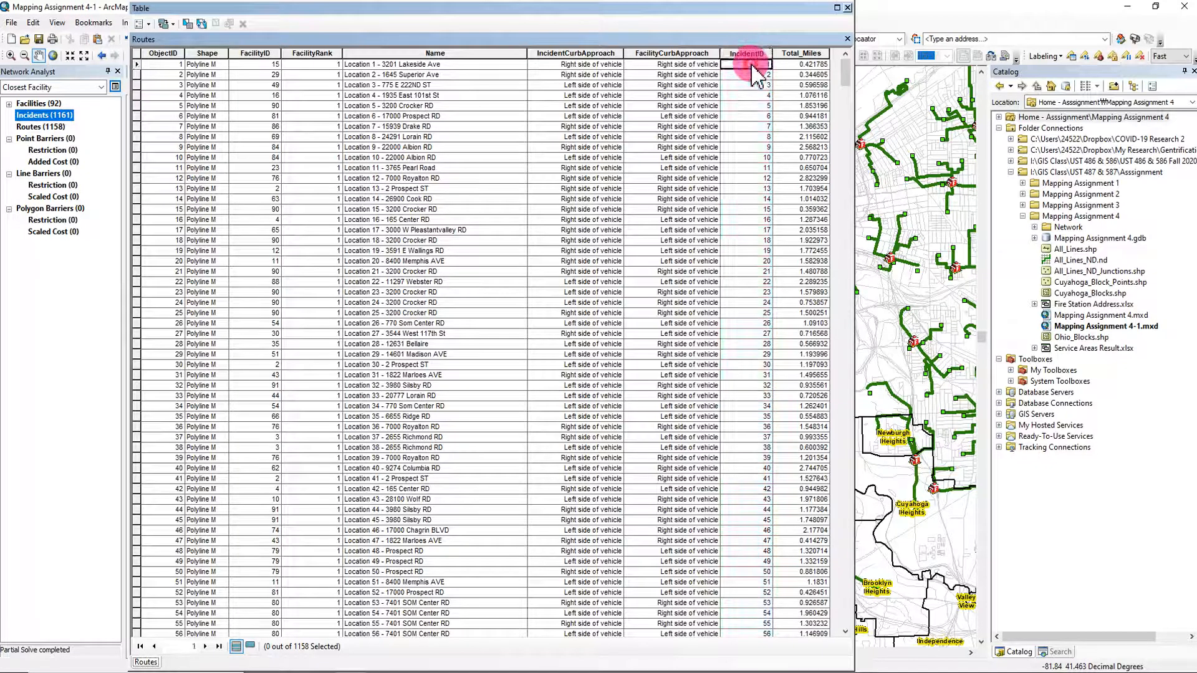
pyautogui.click(847, 8)
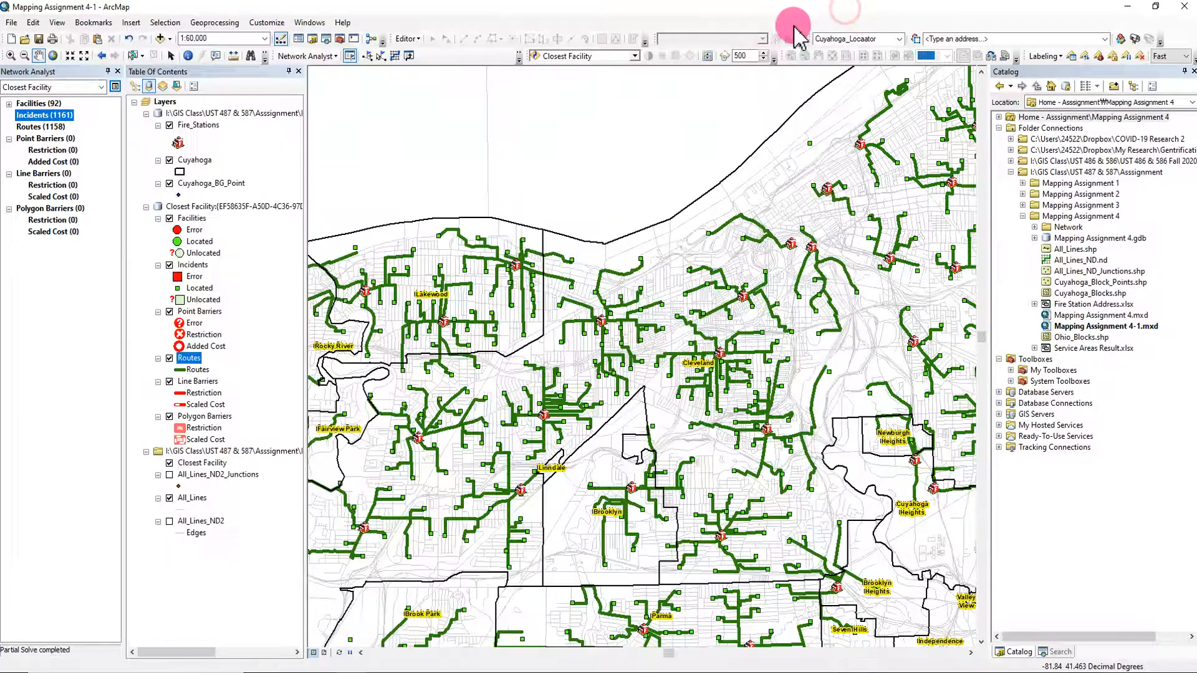
# Open the Incidents attribute table, select the record with ObjectID 1 to locate it on the map, and close the table.
pyautogui.rightClick(58, 114)
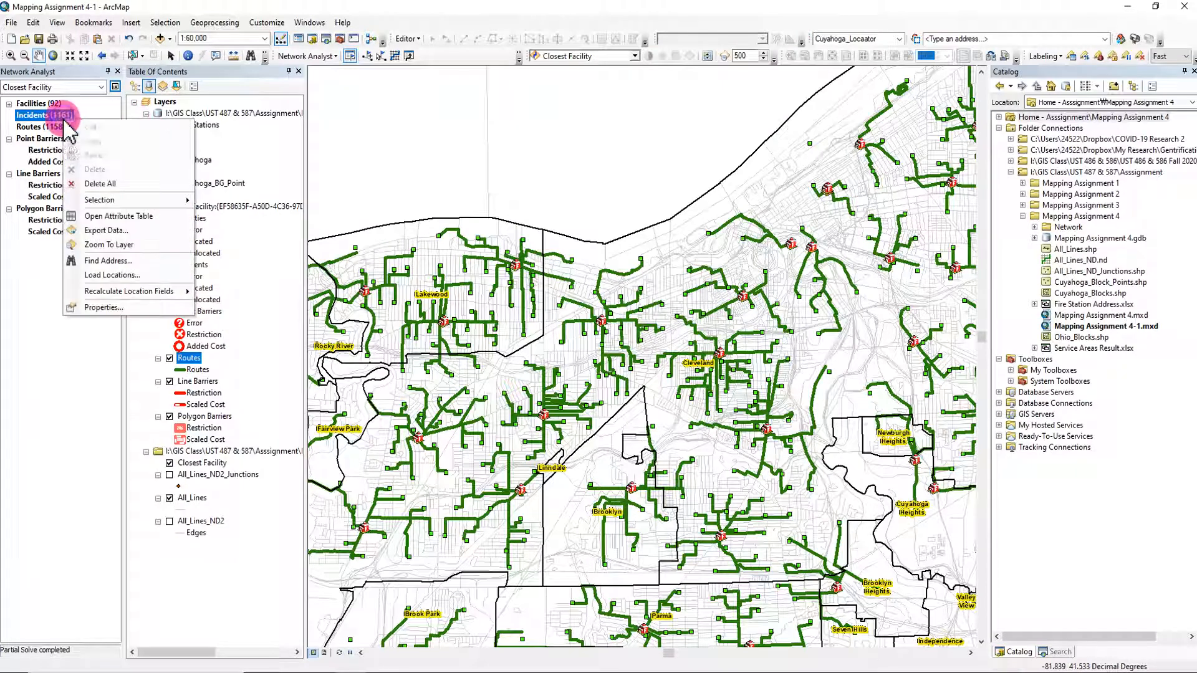
pyautogui.click(111, 216)
pyautogui.click(388, 281)
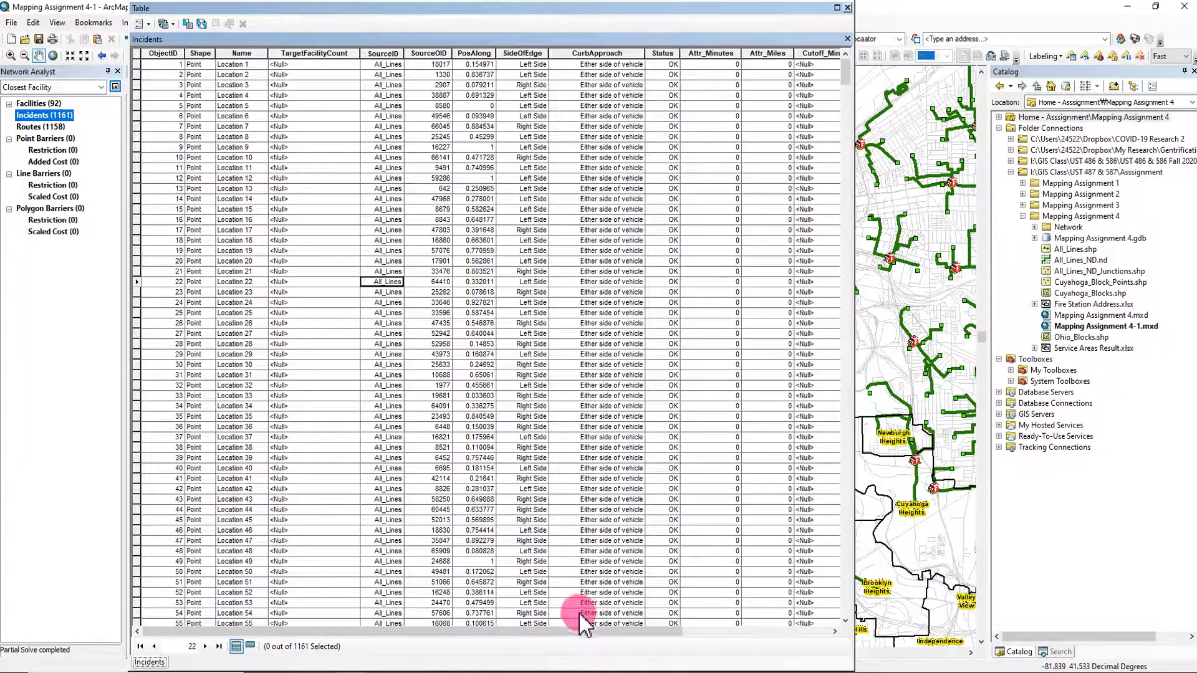
pyautogui.moveTo(571, 633); pyautogui.dragTo(475, 630)
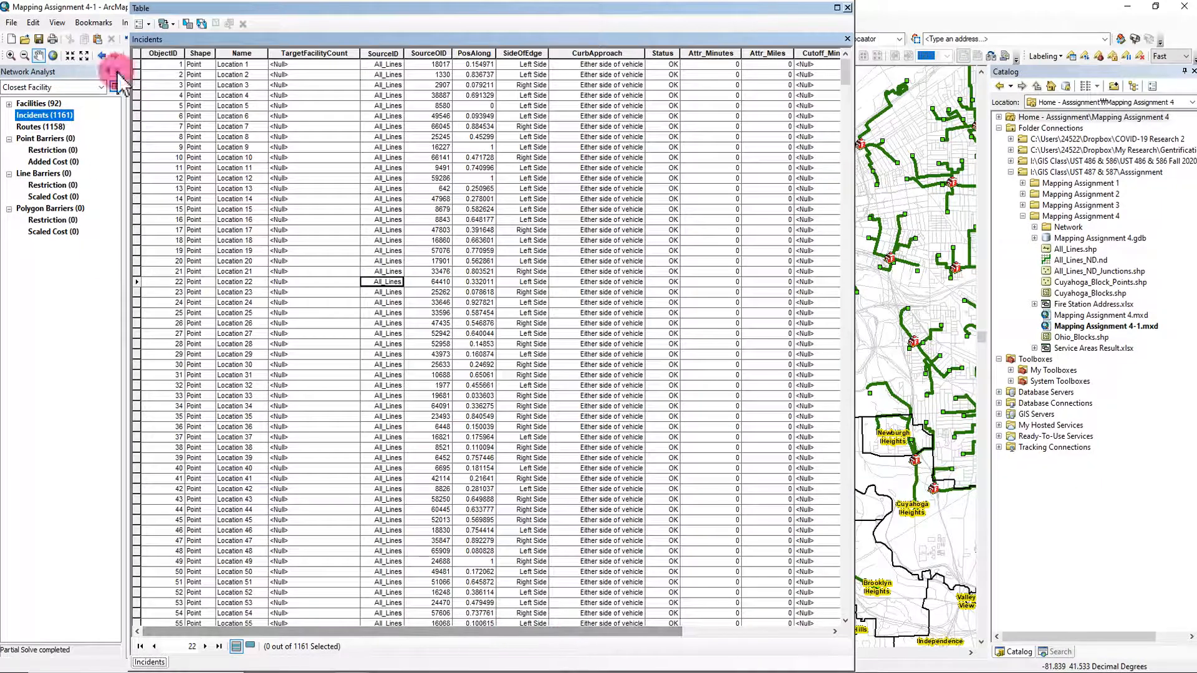
pyautogui.click(156, 53)
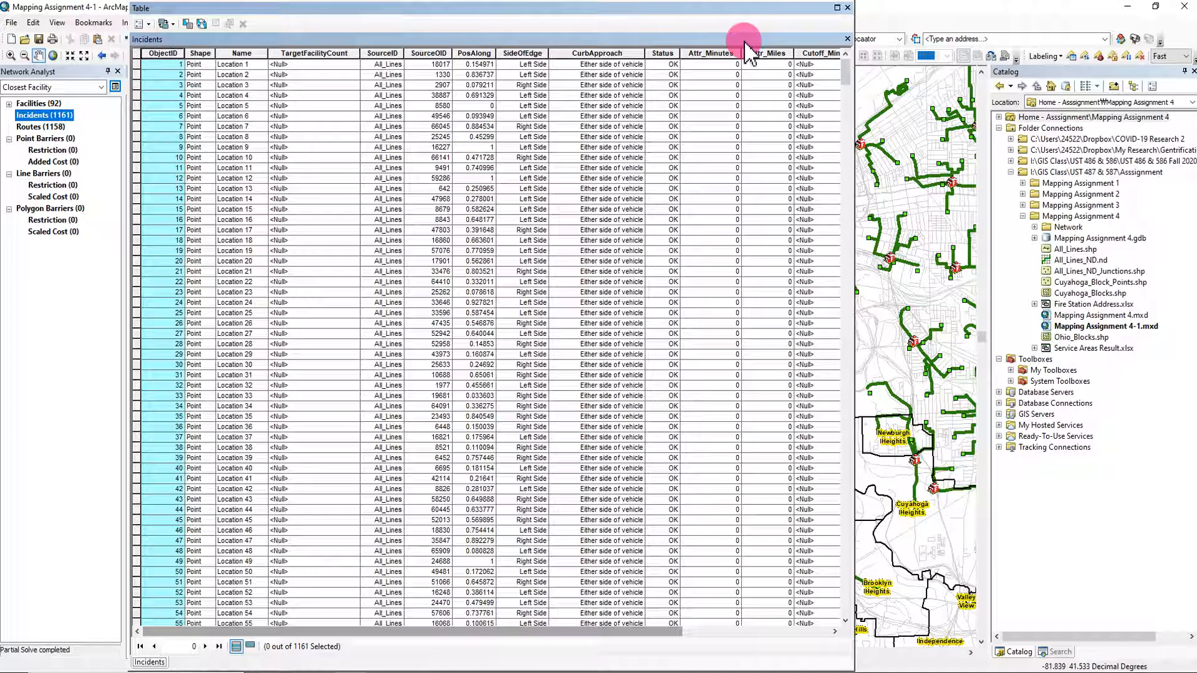
pyautogui.click(136, 64)
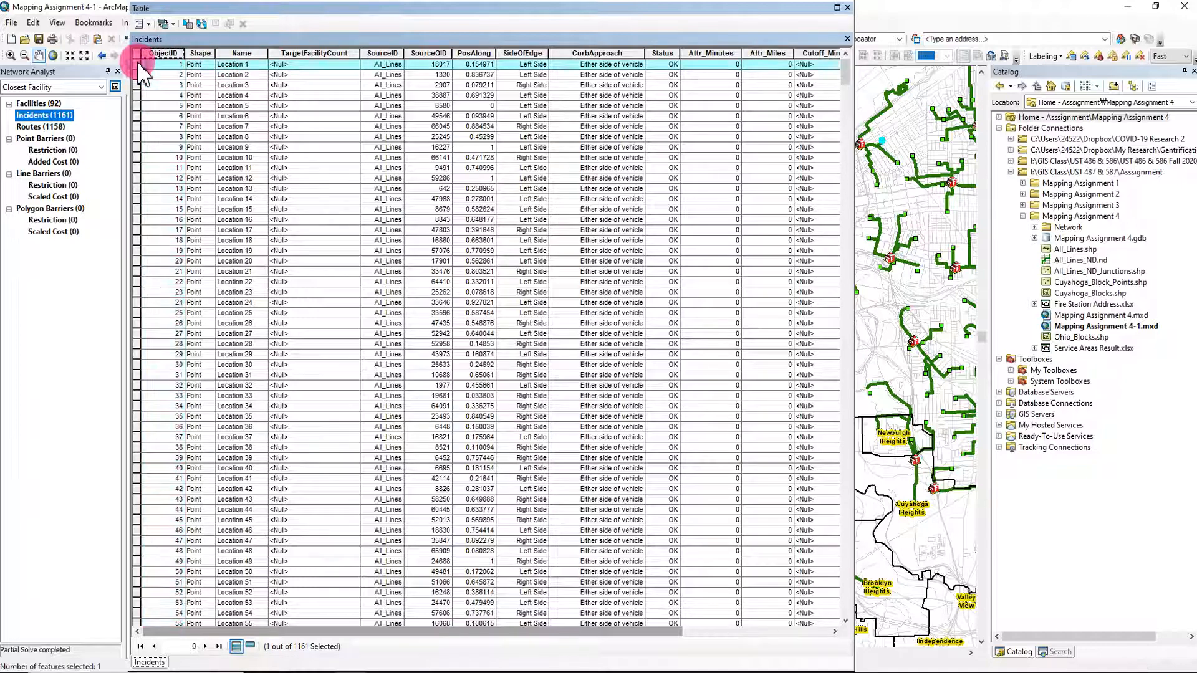
pyautogui.click(847, 7)
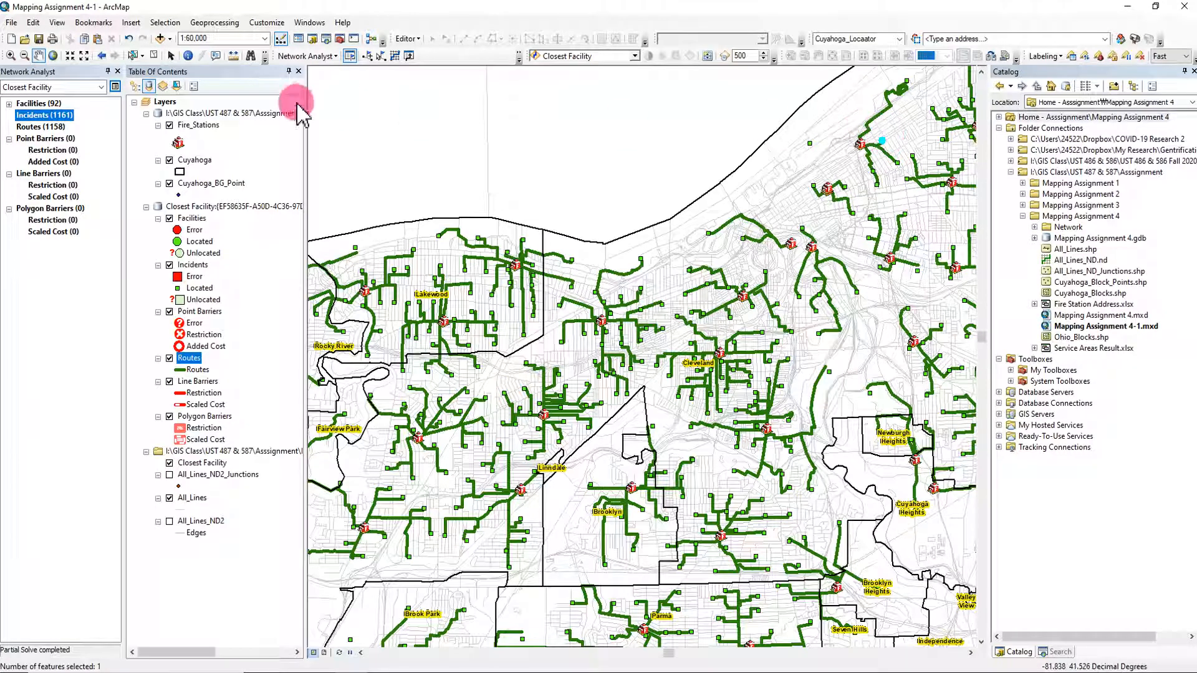
# Select the record with ObjectID 15 in the Facilities attribute table and inspect the route between it and the selected incident.
pyautogui.rightClick(43, 105)
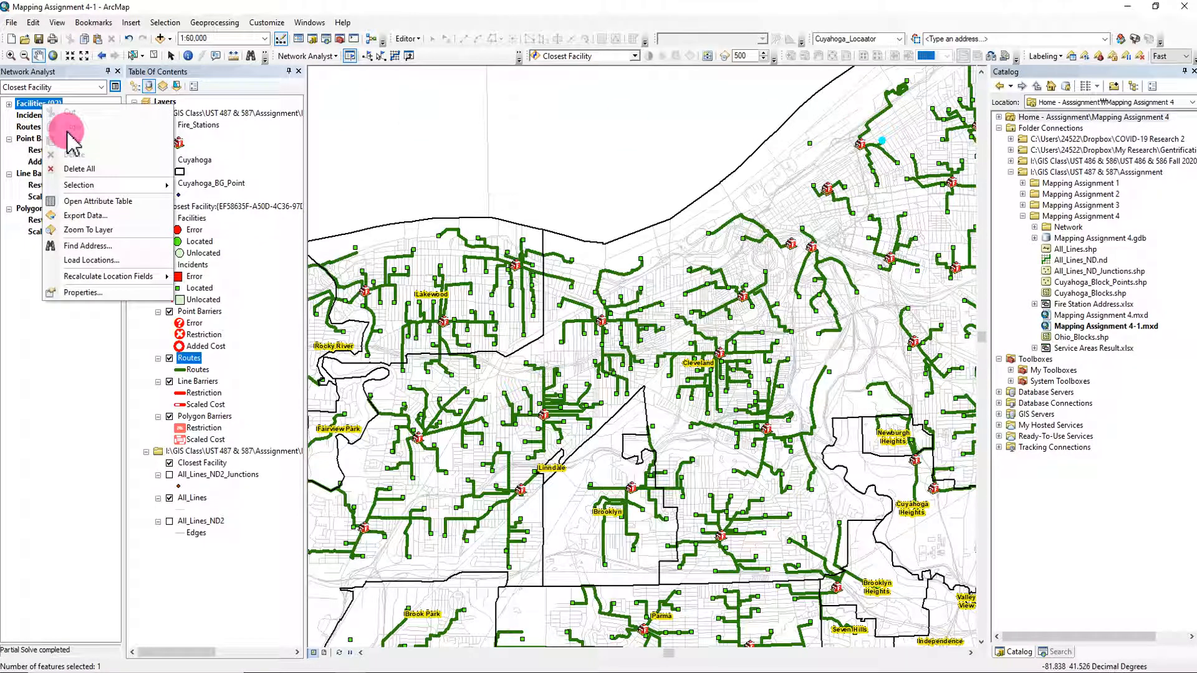
pyautogui.click(103, 203)
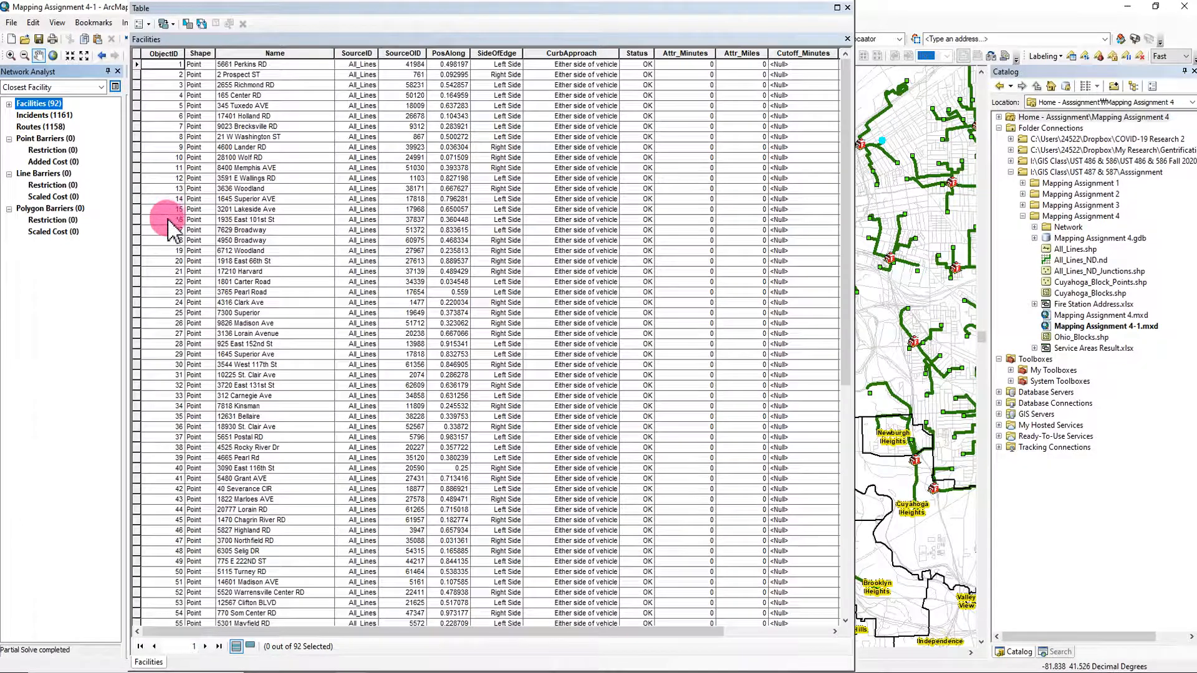
pyautogui.click(136, 209)
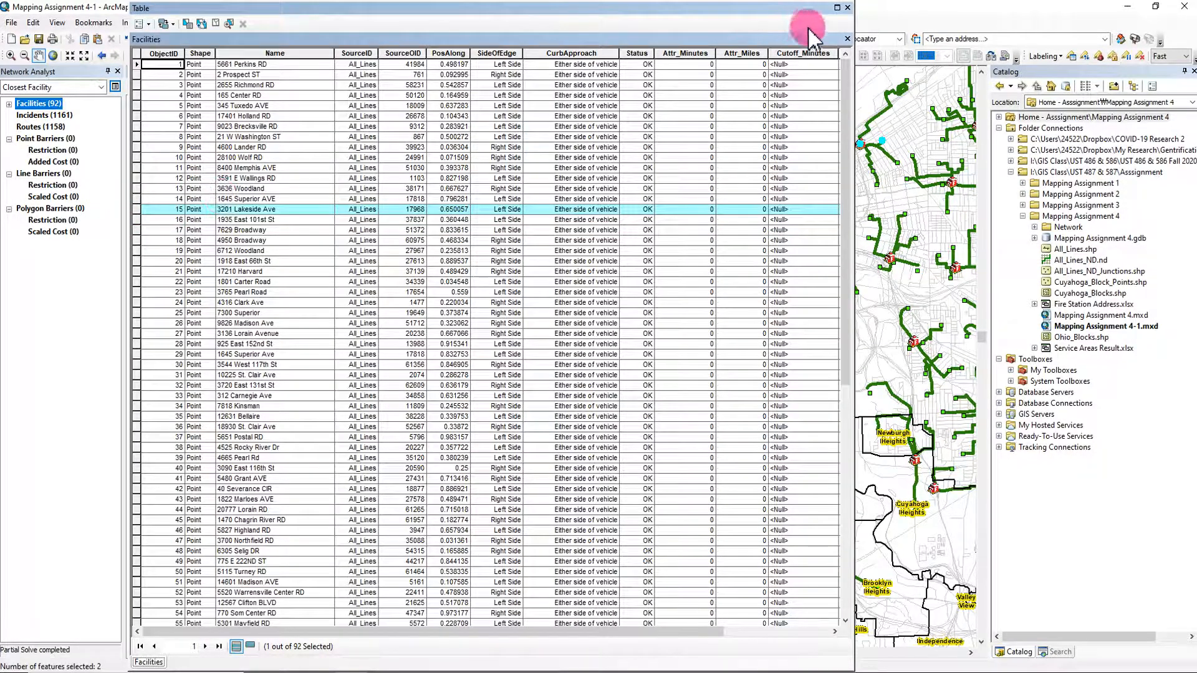
pyautogui.click(849, 8)
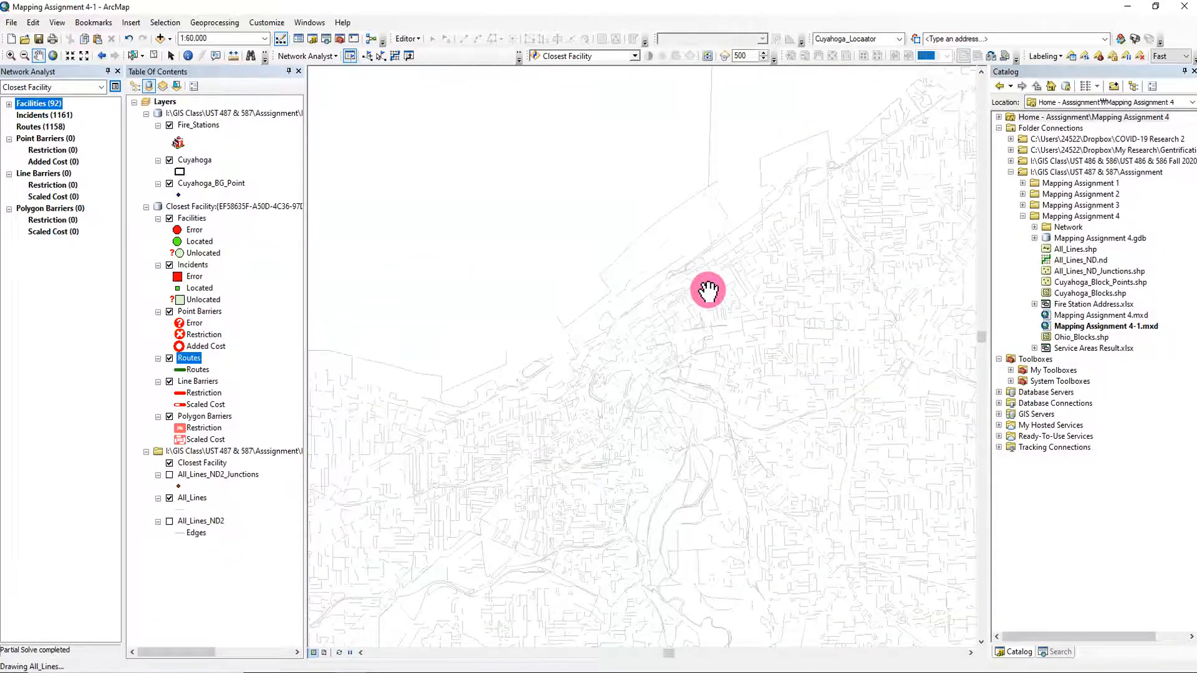
pyautogui.scroll(8, 708, 290)
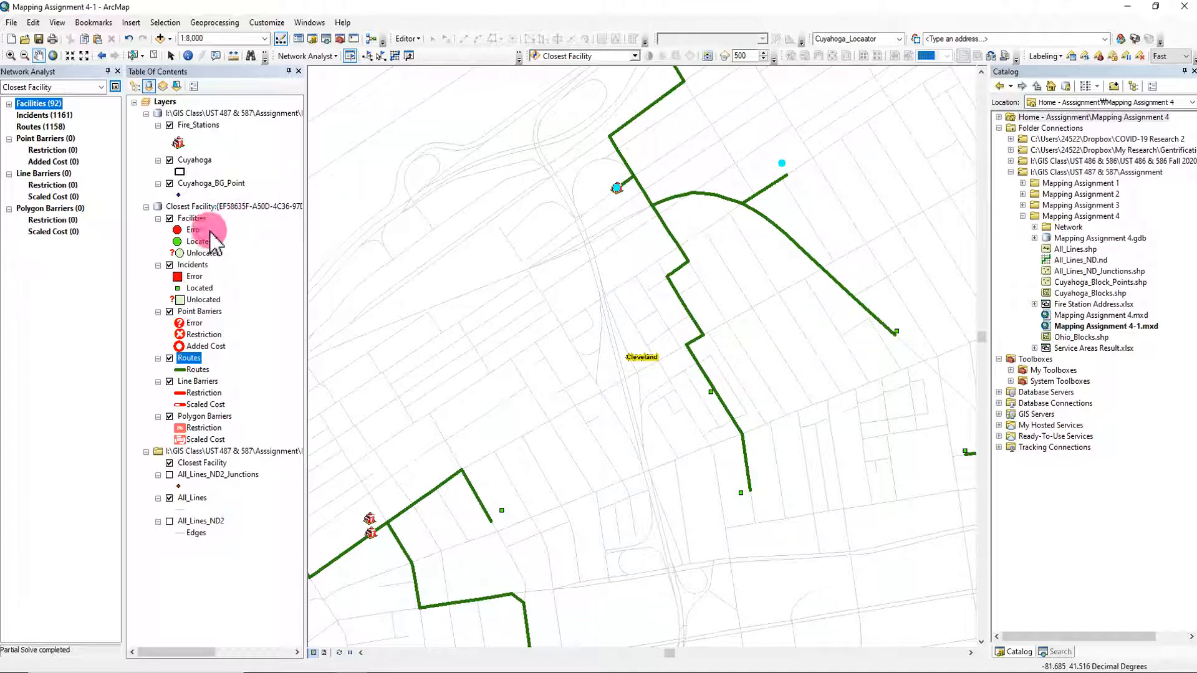
# Reopen the Routes attribute table, compare its first record with the selected incident and facility on the map, and close it.
pyautogui.rightClick(187, 365)
pyautogui.click(236, 383)
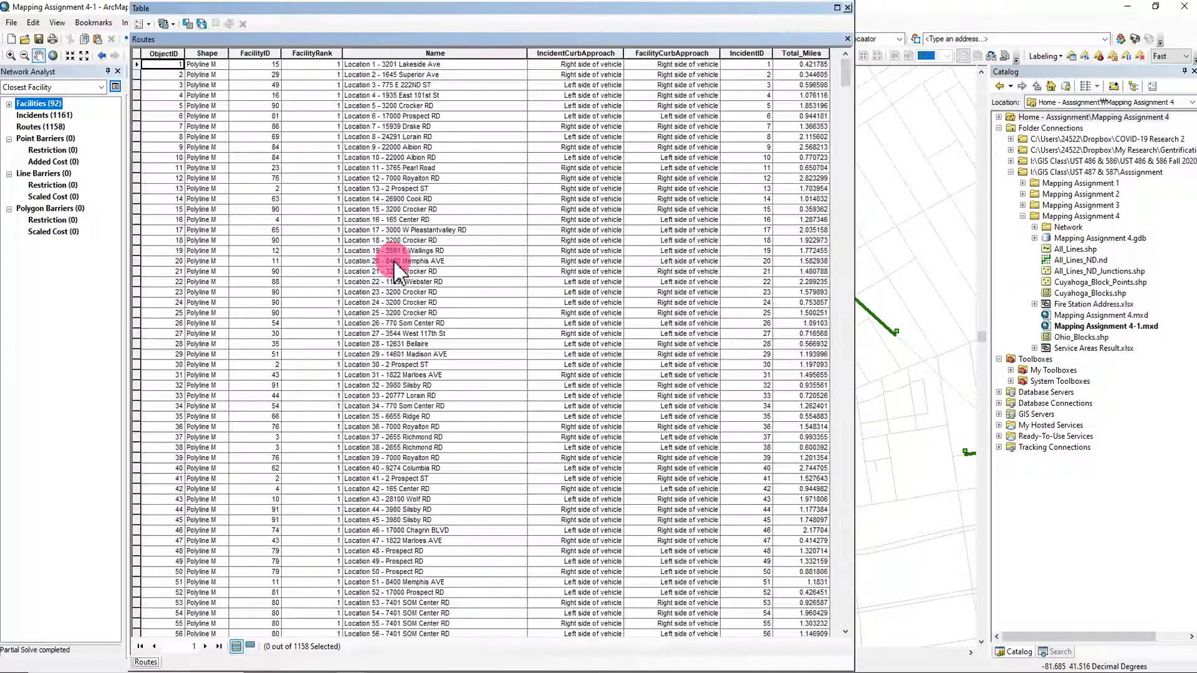
pyautogui.moveTo(564, 8); pyautogui.dragTo(673, 272)
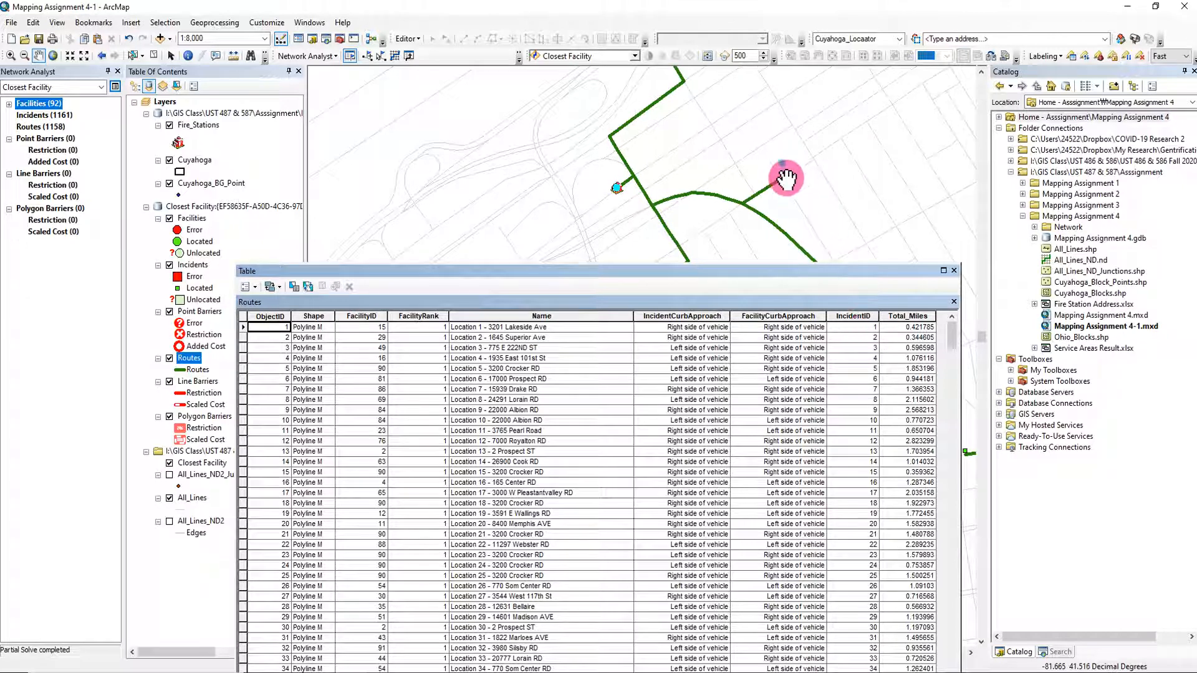
pyautogui.click(954, 271)
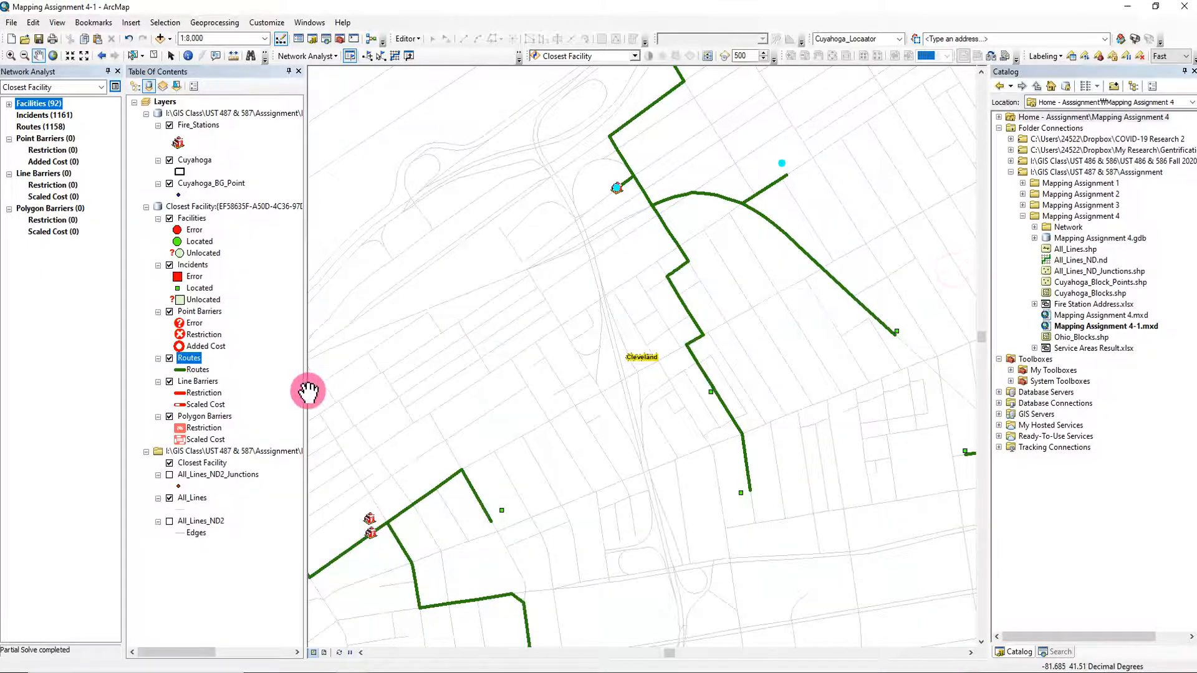
# Open the Cuyahoga_BG_Point attribute table, select the record with ORIG_FID 1, and clear all selected features.
pyautogui.rightClick(221, 194)
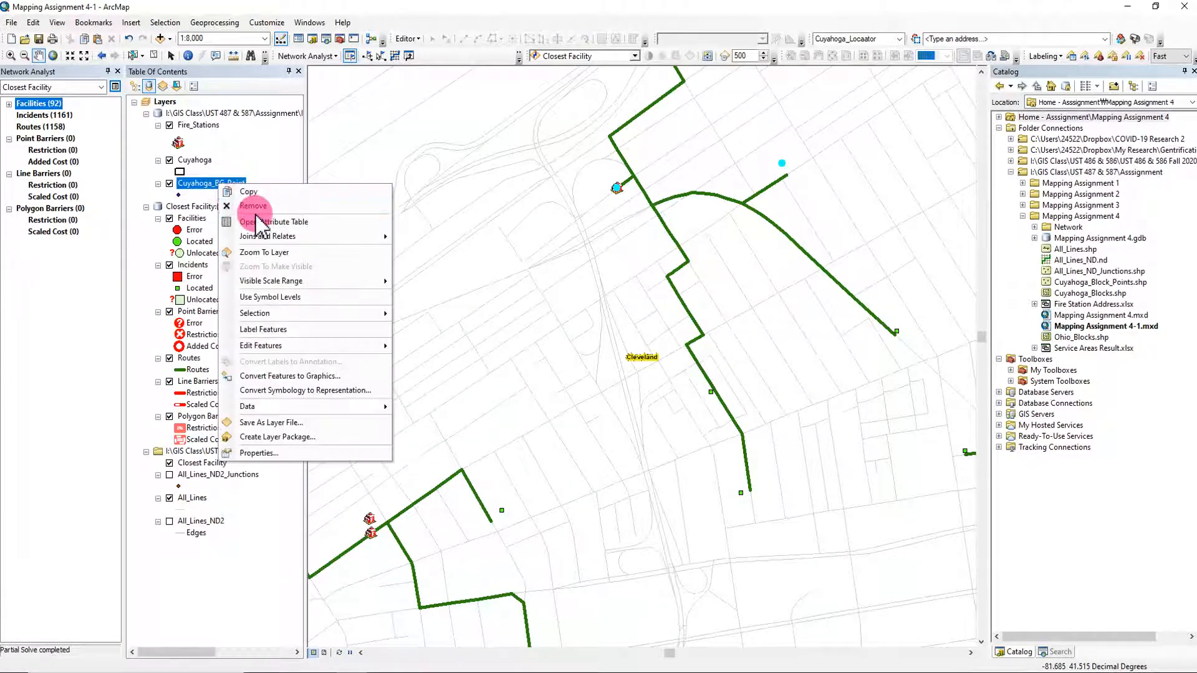
pyautogui.click(257, 217)
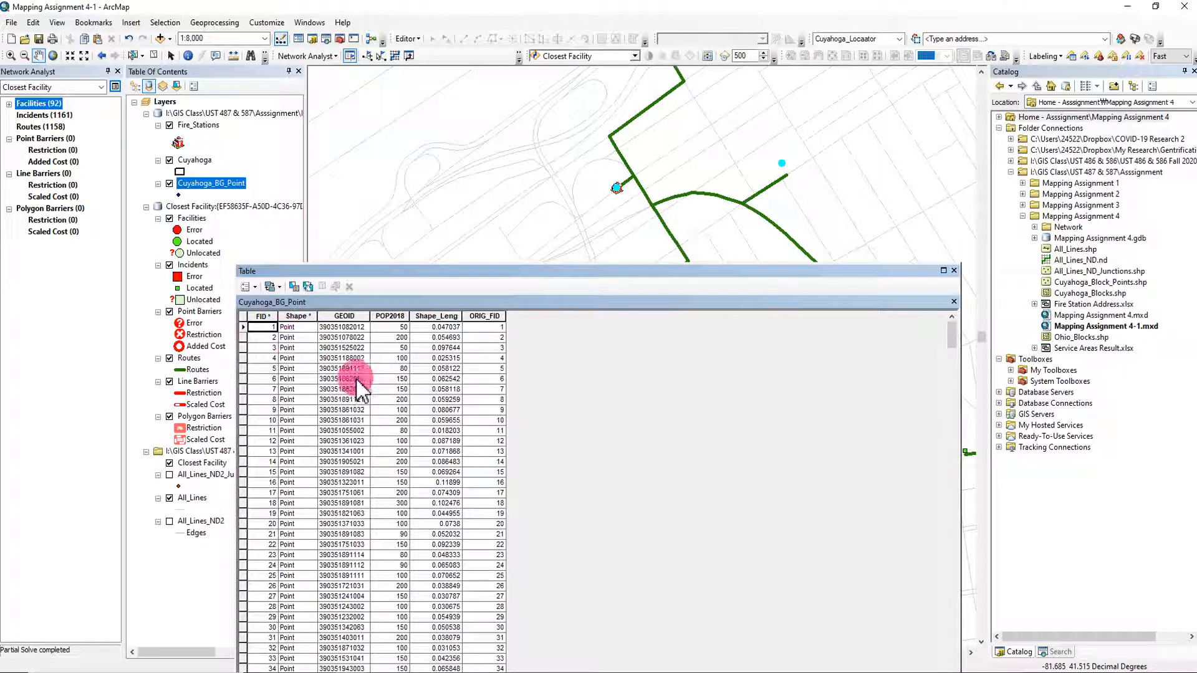
pyautogui.click(501, 327)
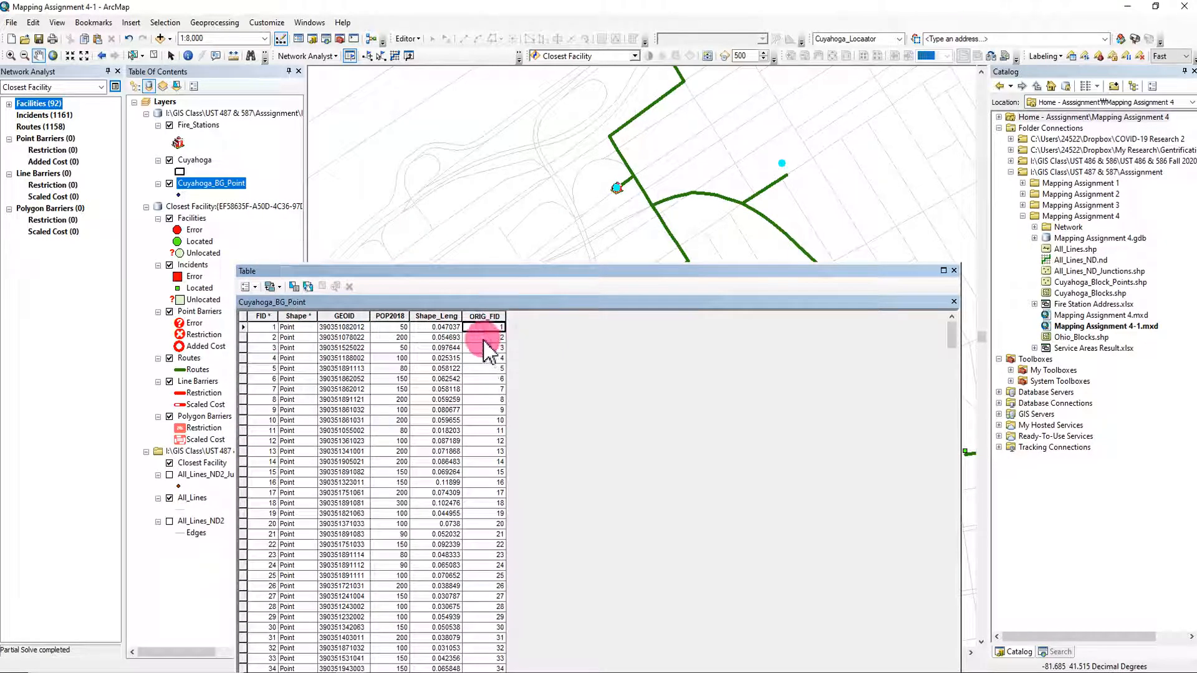
pyautogui.click(252, 331)
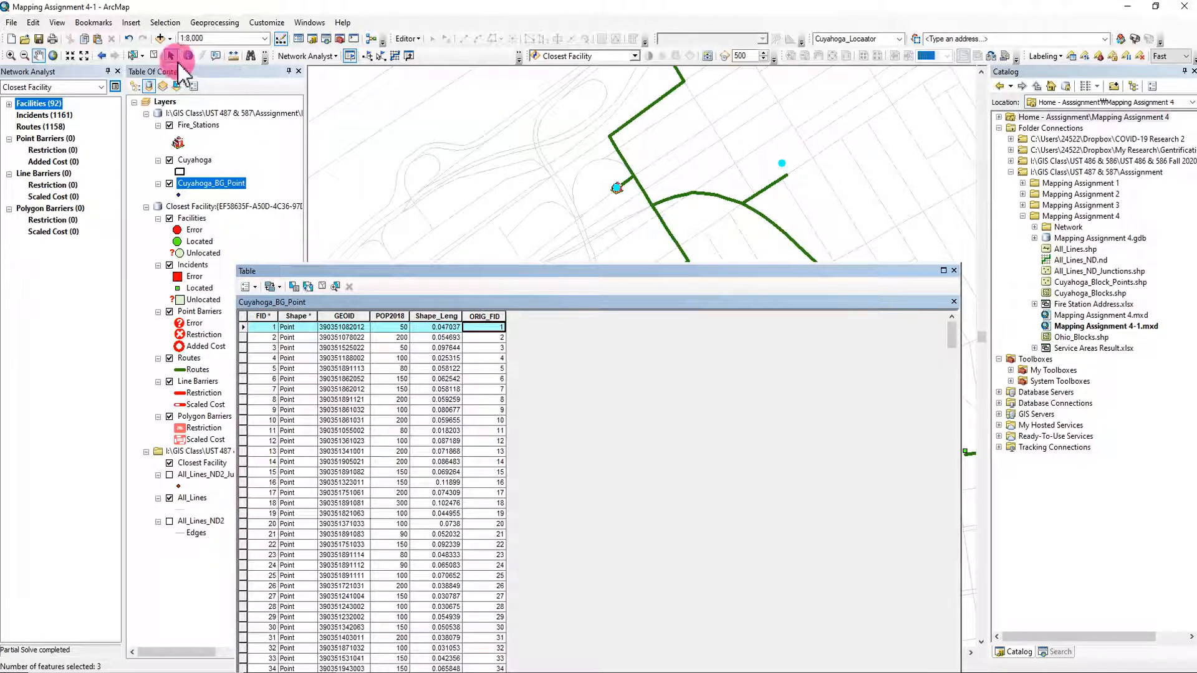
pyautogui.click(154, 56)
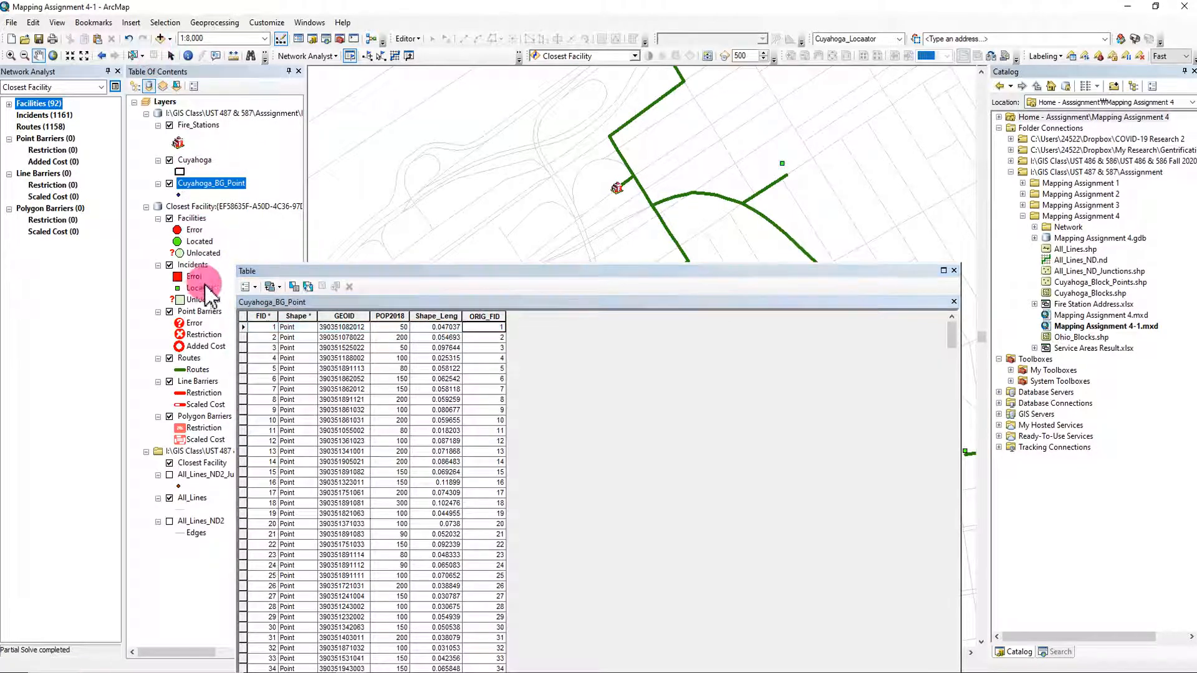
# Select the record with ORIG_FID 1 in the Cuyahoga_BG_Point table, inspect the ORIG_FID and GEOID fields, and close the table.
pyautogui.click(243, 327)
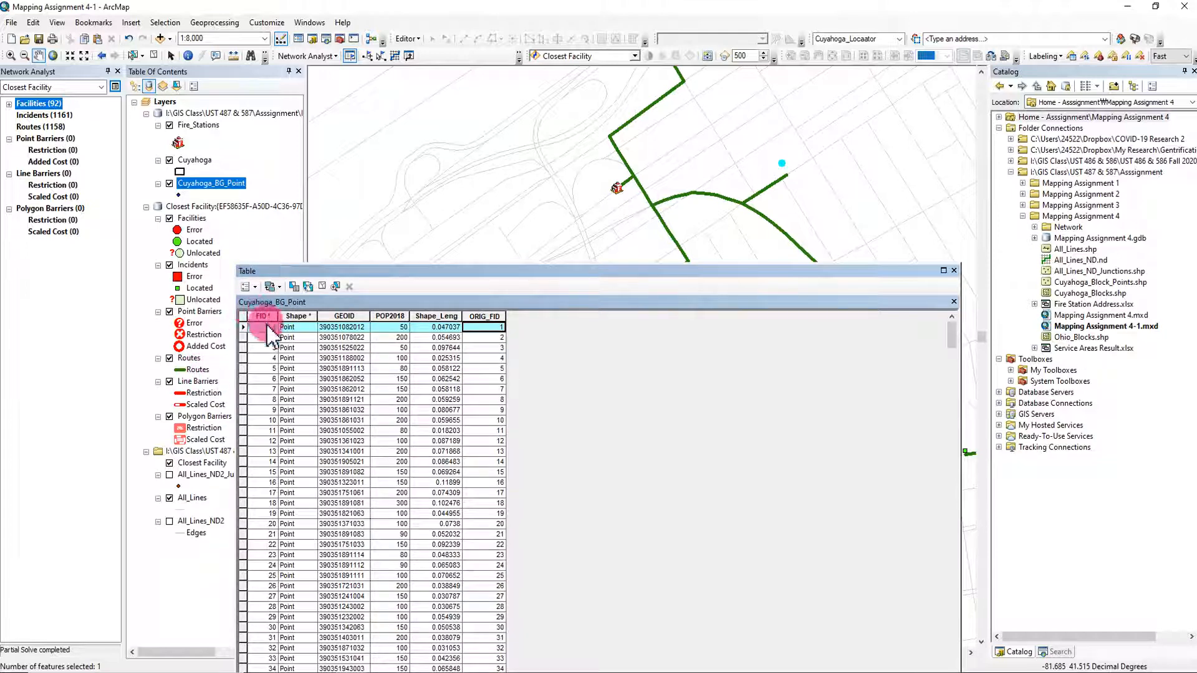
pyautogui.click(490, 318)
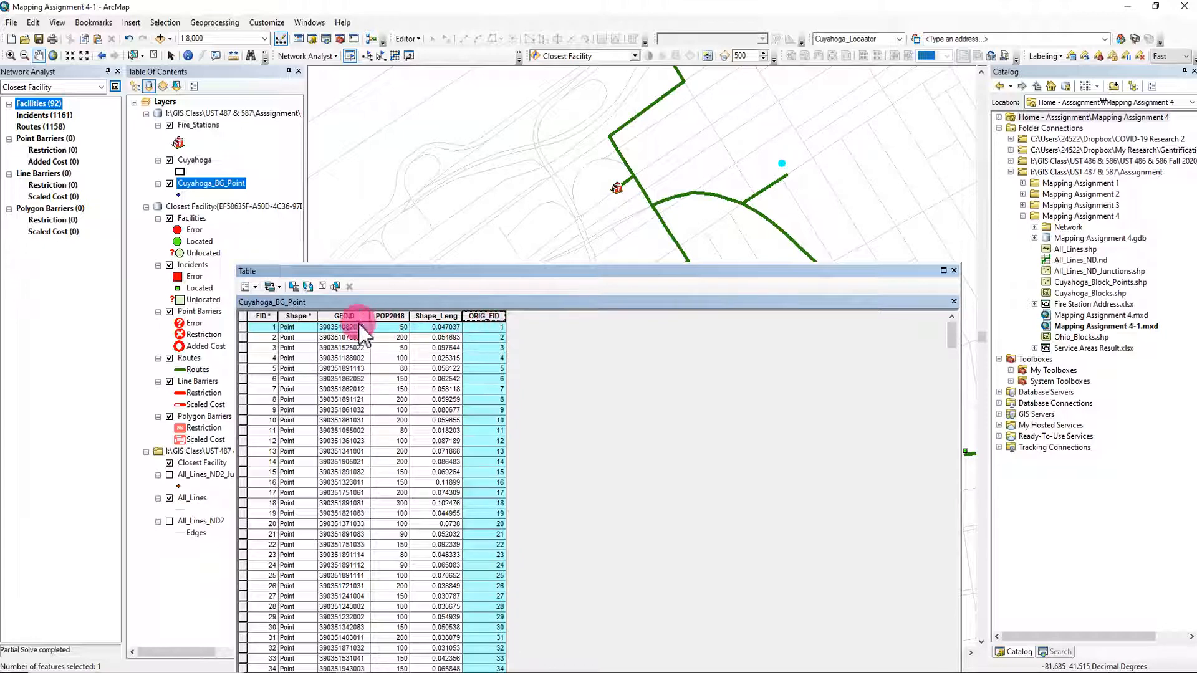
pyautogui.click(336, 317)
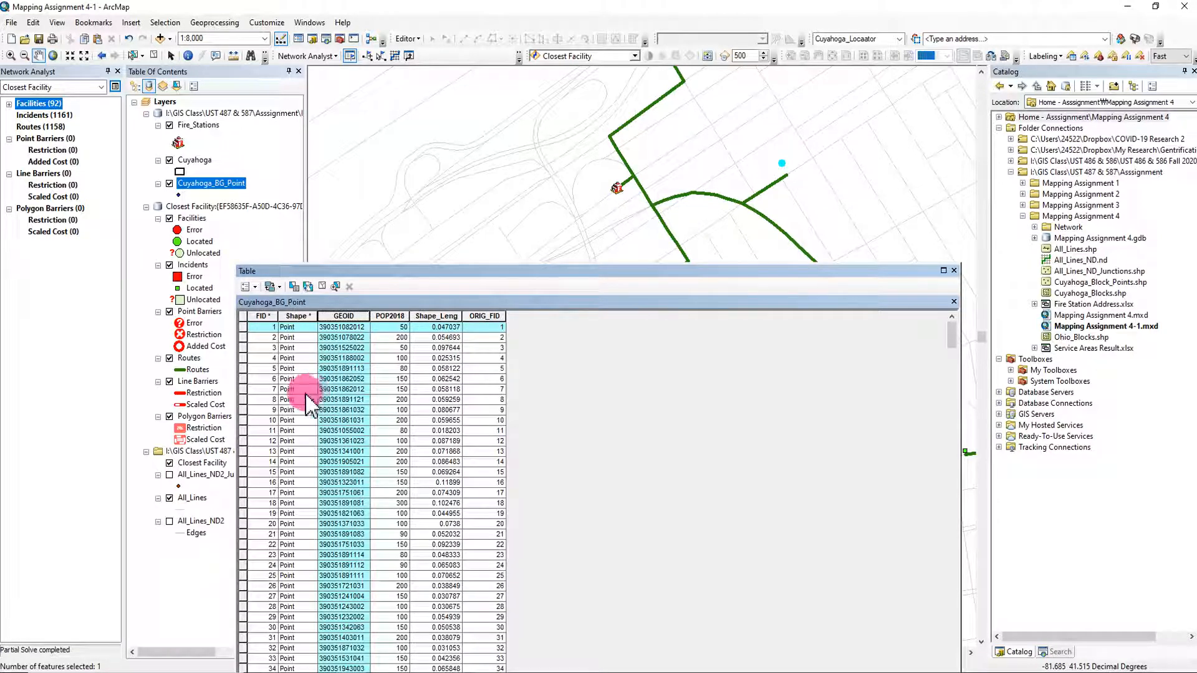
pyautogui.click(197, 370)
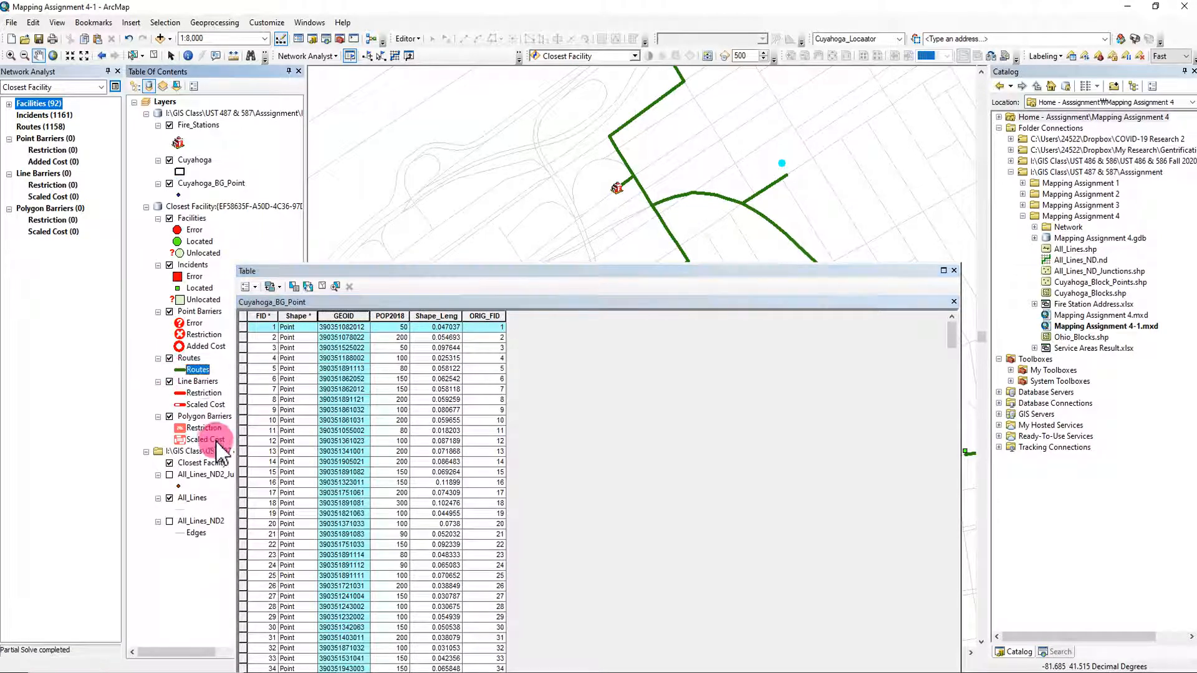
pyautogui.click(222, 183)
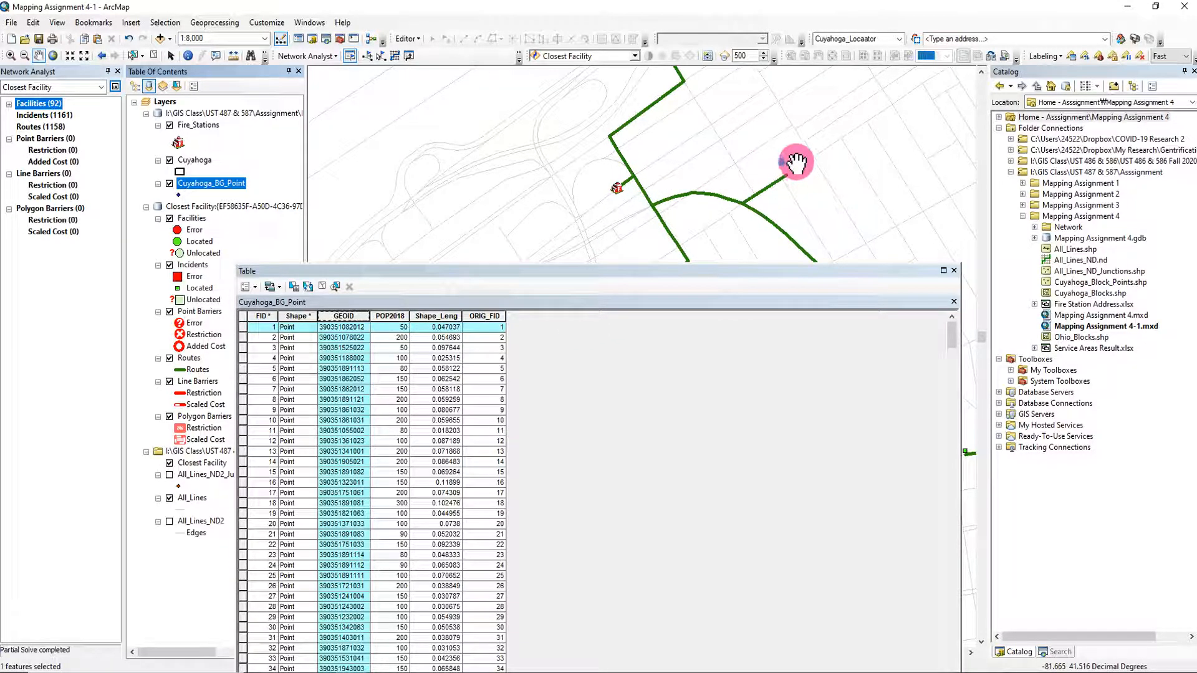
pyautogui.moveTo(796, 277); pyautogui.dragTo(818, 123)
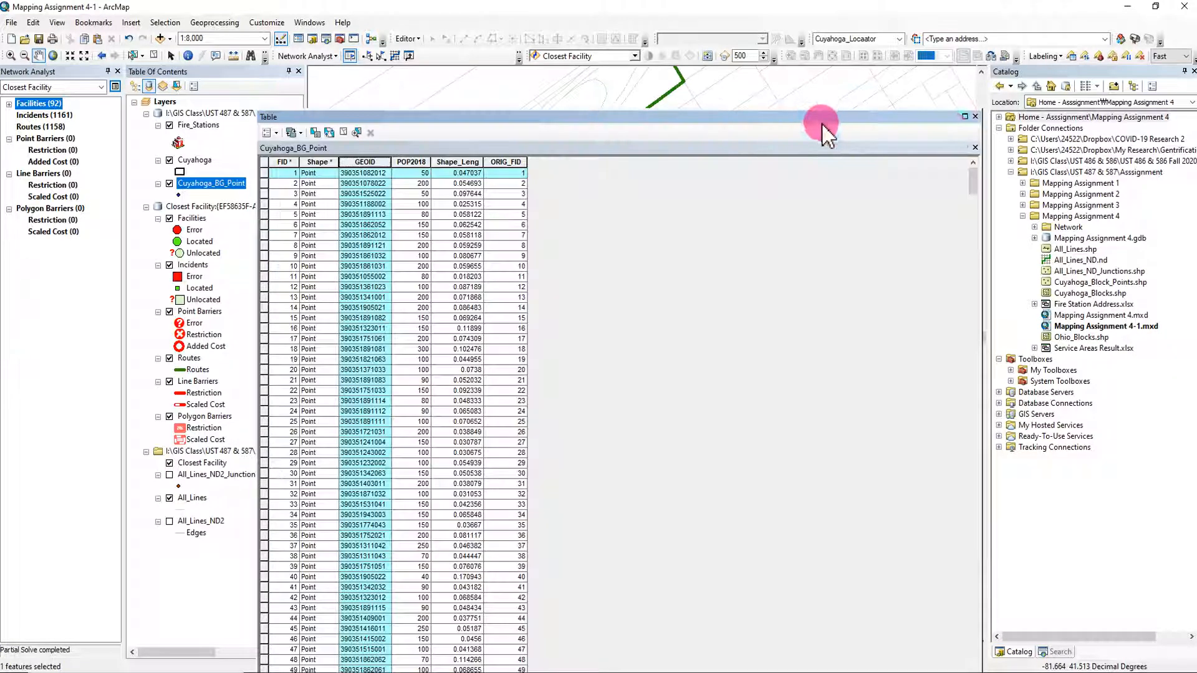
pyautogui.click(976, 117)
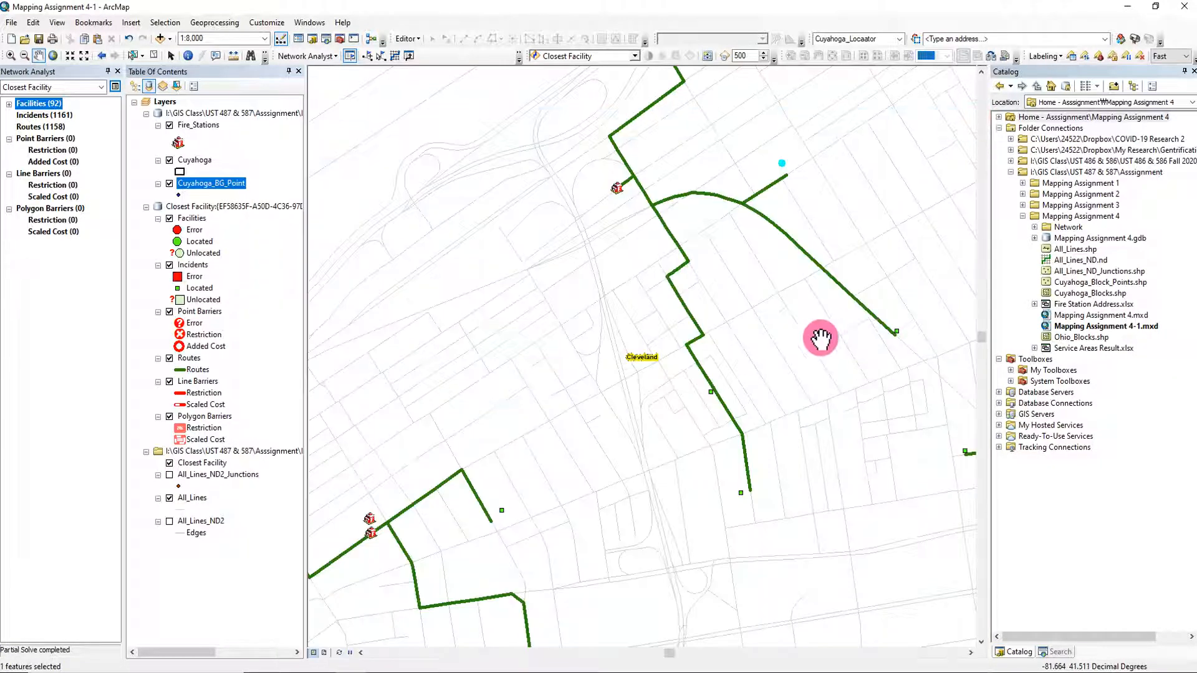
# Expand the Network folder under Mapping Assignment 4 and redraw the map at 1:50,000 around the selected block group point.
pyautogui.scroll(2, 708, 403)
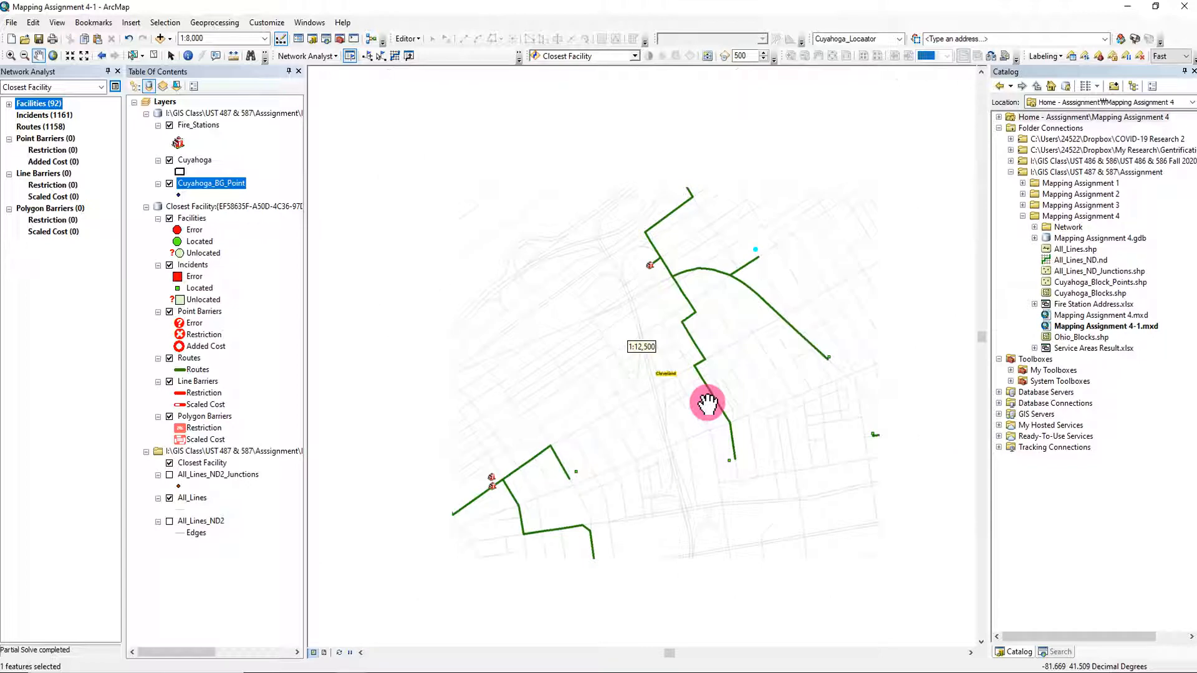
pyautogui.scroll(-2, 708, 402)
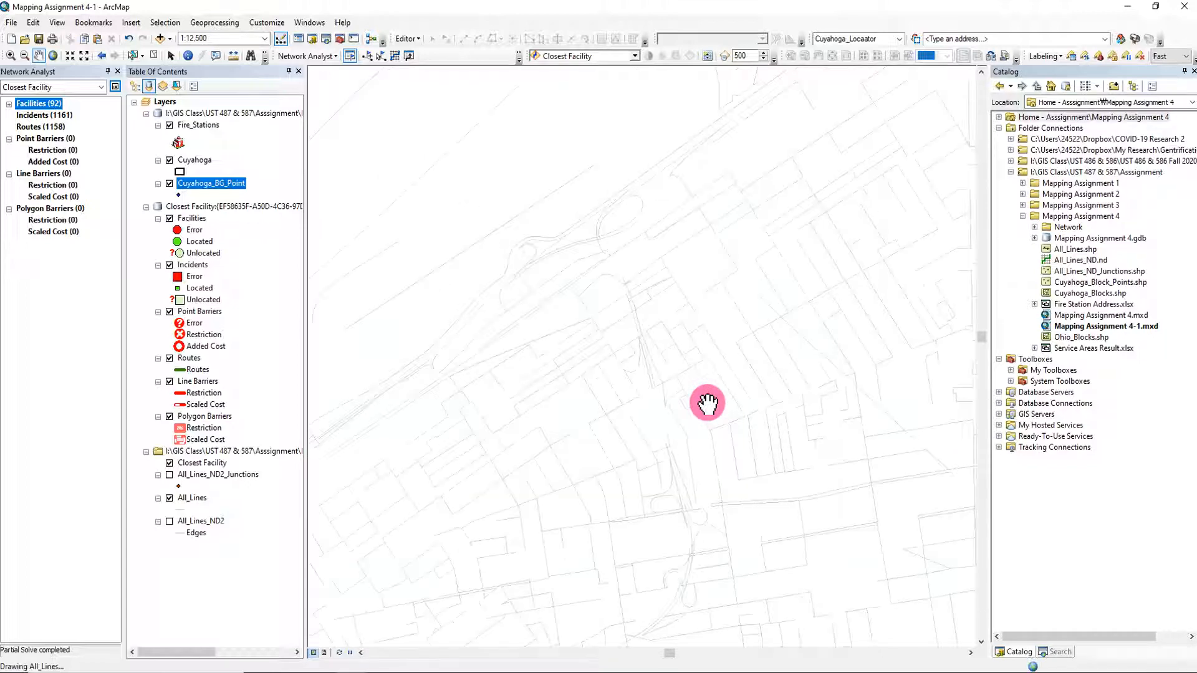
pyautogui.scroll(3, 708, 401)
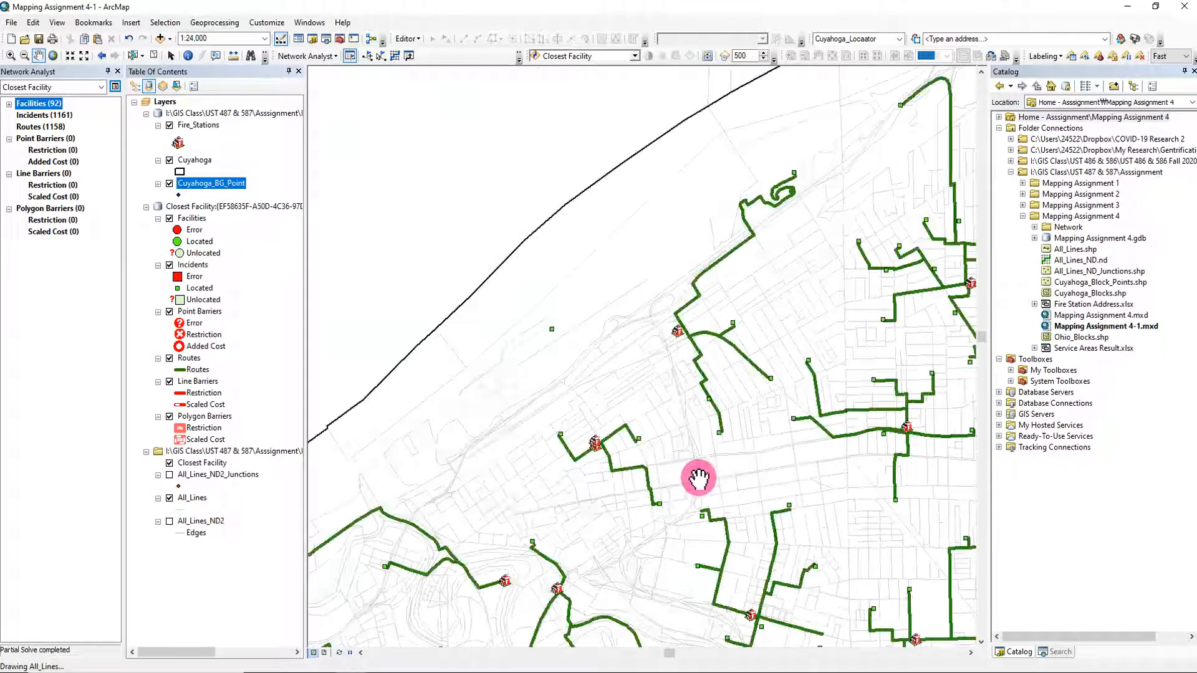
pyautogui.scroll(2, 675, 480)
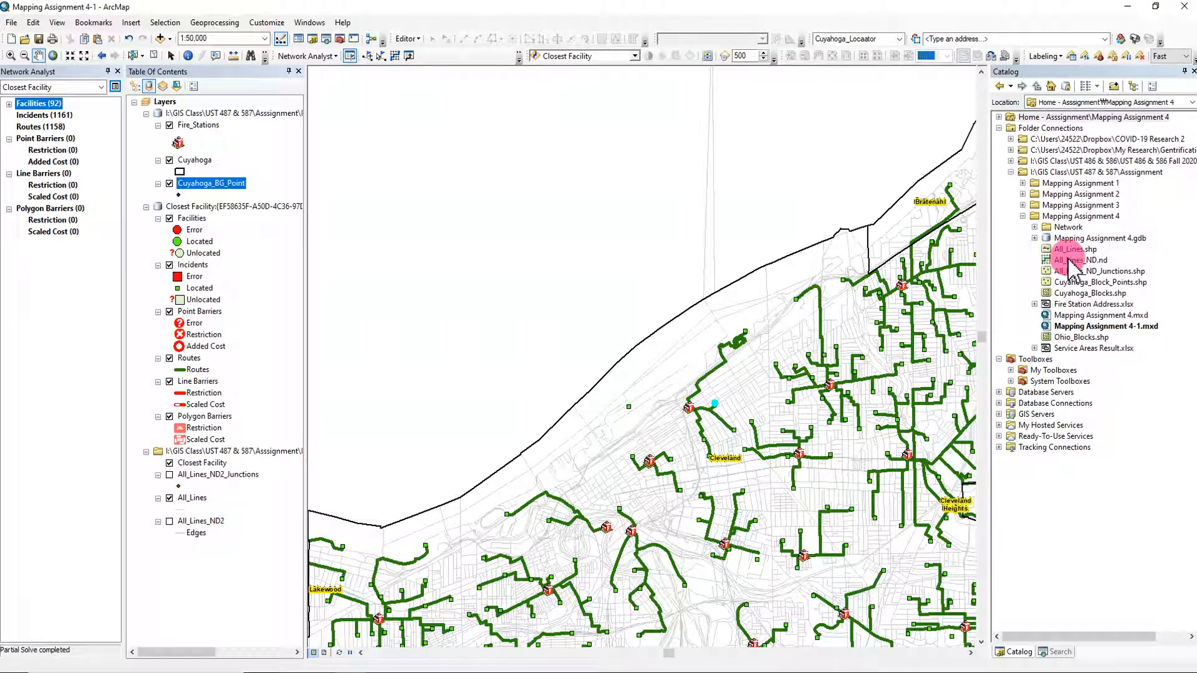
pyautogui.moveTo(850, 397); pyautogui.dragTo(733, 361)
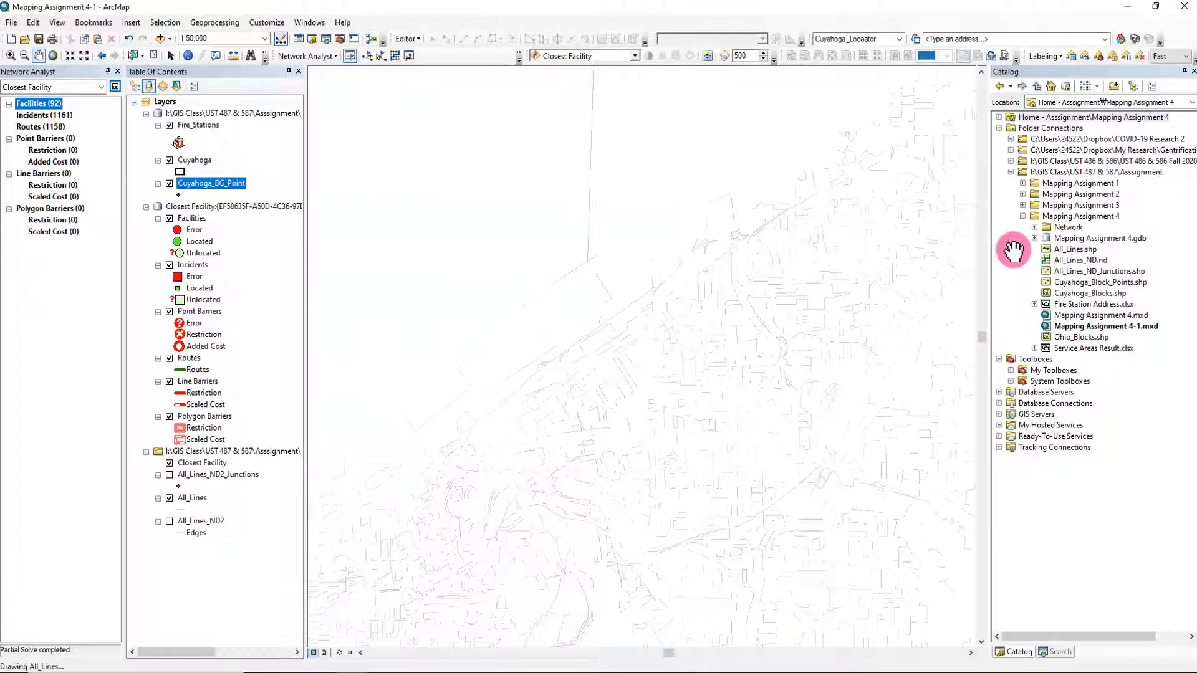
pyautogui.click(1035, 228)
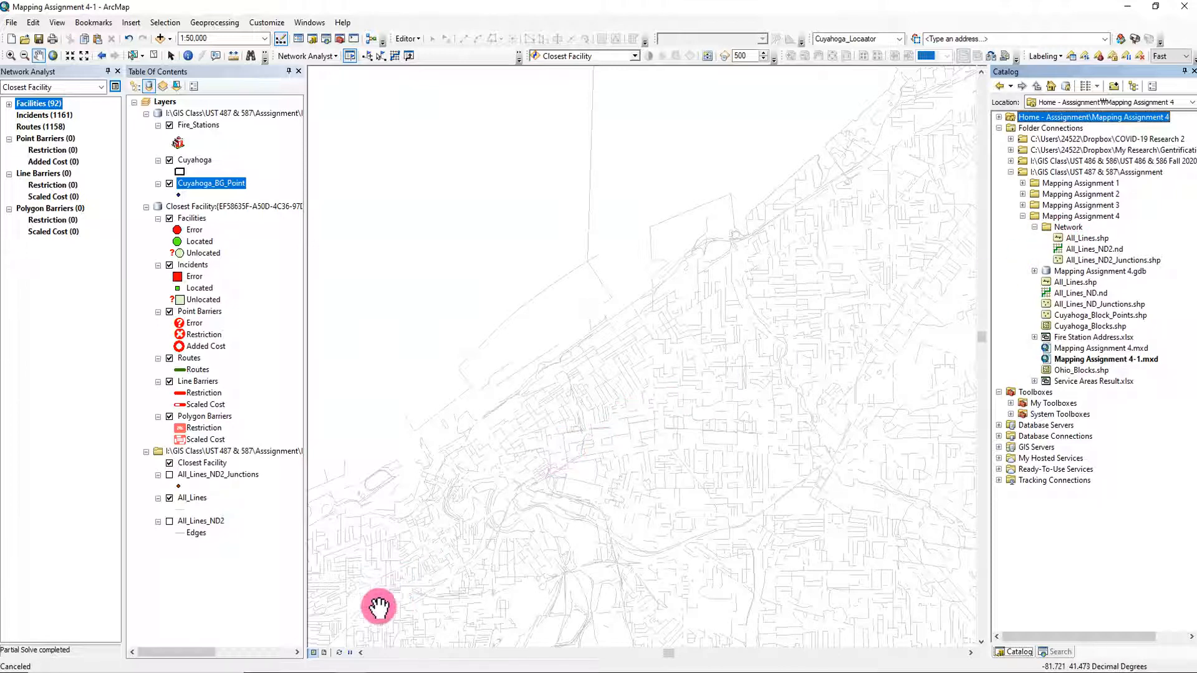
pyautogui.click(339, 653)
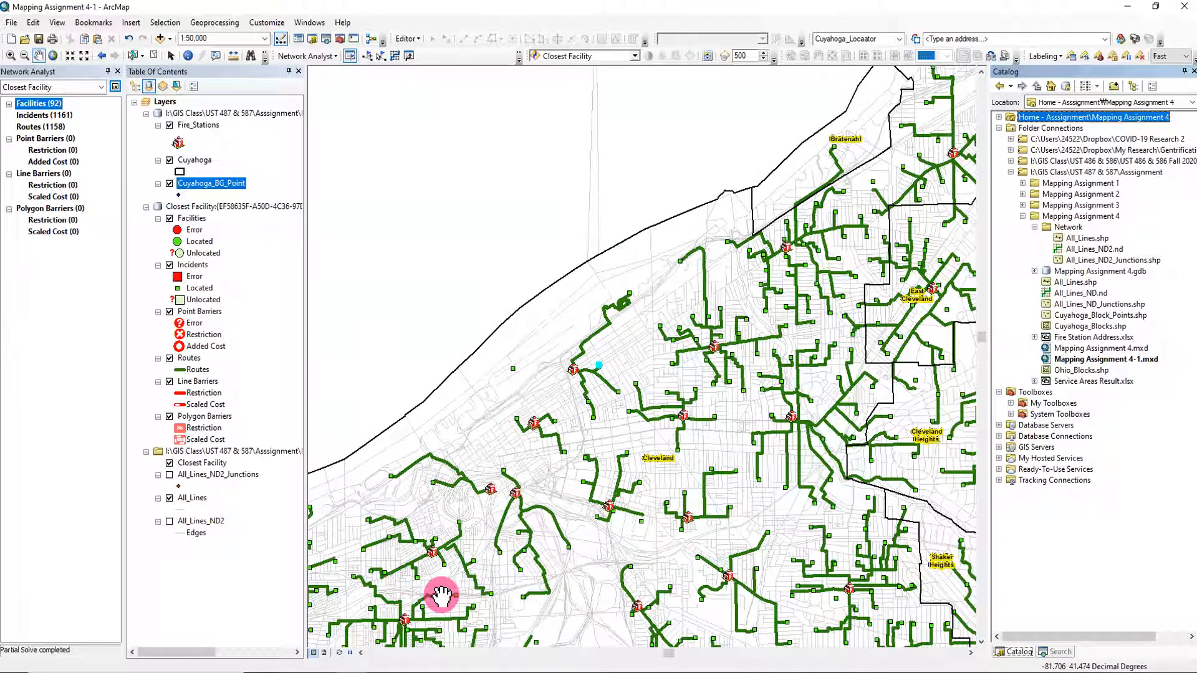
# Clear the selected block group point and view the closest facility routes across the whole county at 1:200,000.
pyautogui.click(154, 60)
pyautogui.moveTo(630, 492); pyautogui.dragTo(642, 394)
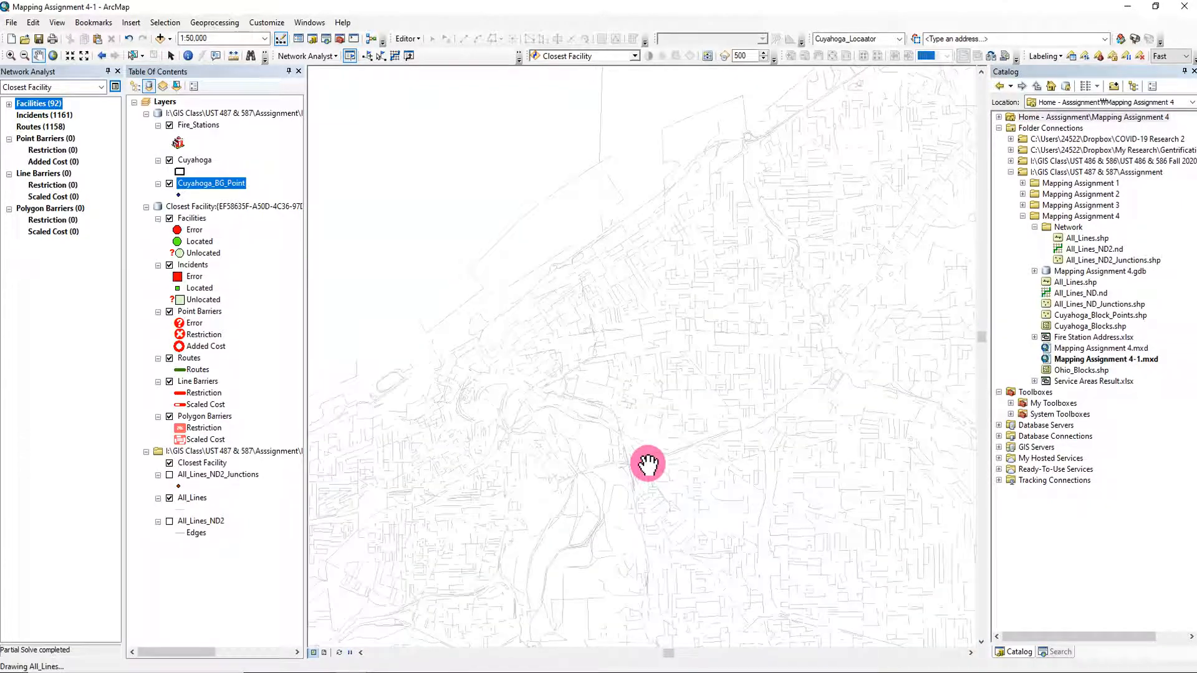
pyautogui.scroll(2, 648, 465)
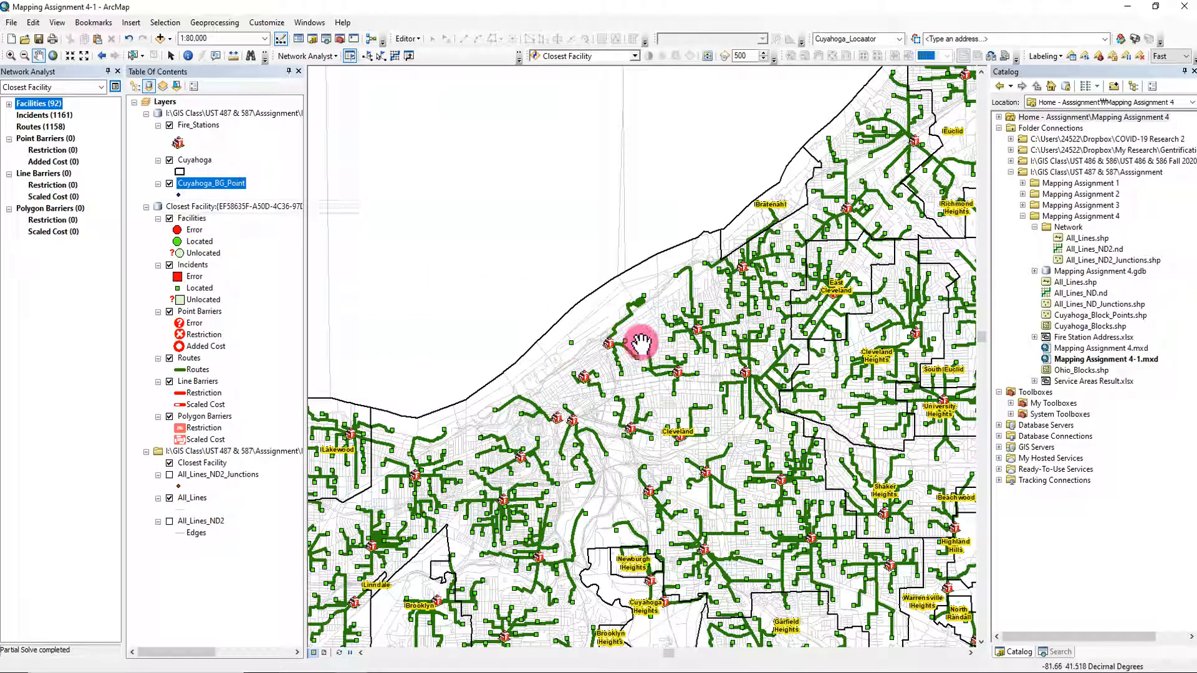
pyautogui.scroll(-5, 664, 513)
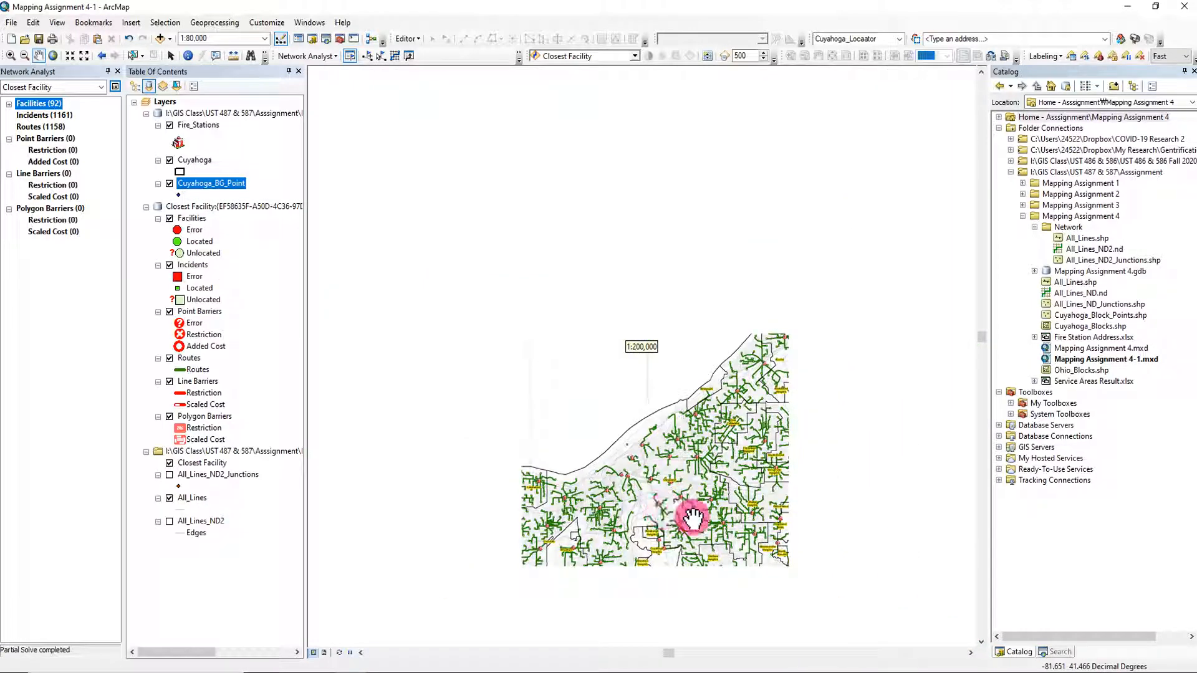
pyautogui.moveTo(690, 507); pyautogui.dragTo(679, 339)
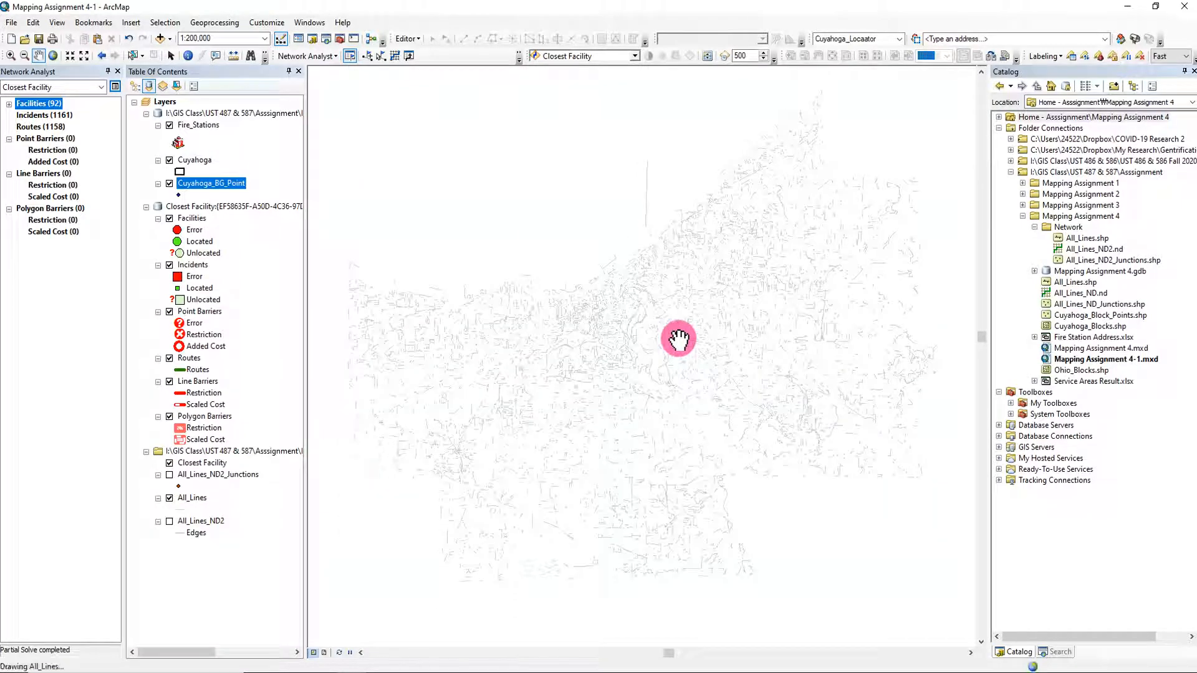